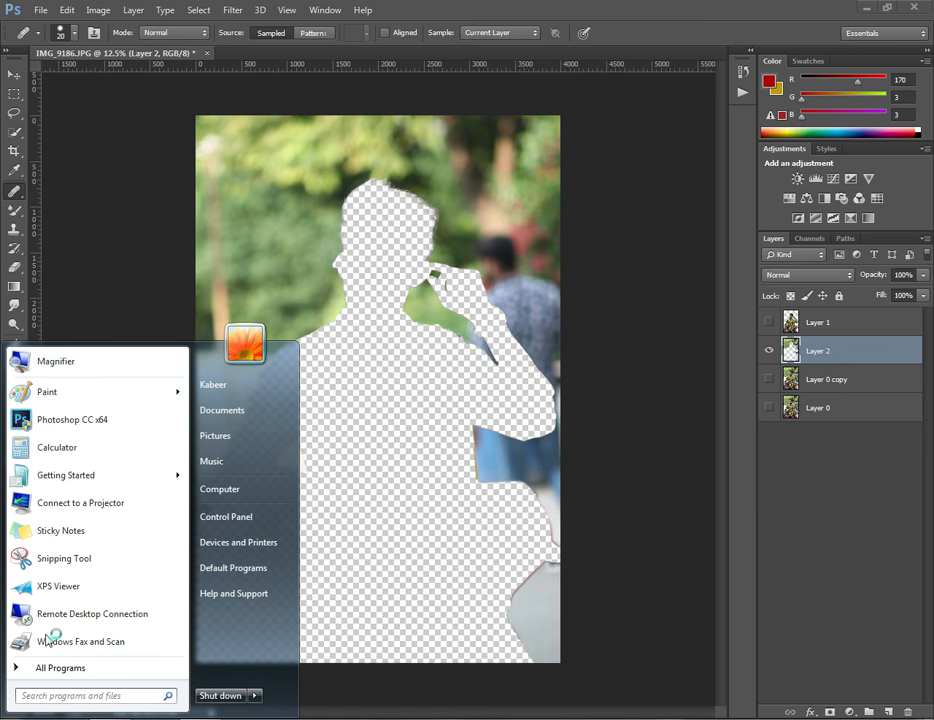
# Magnify the screen to 200% with the Windows Magnifier and select the Clone Stamp tool
pyautogui.press('super')
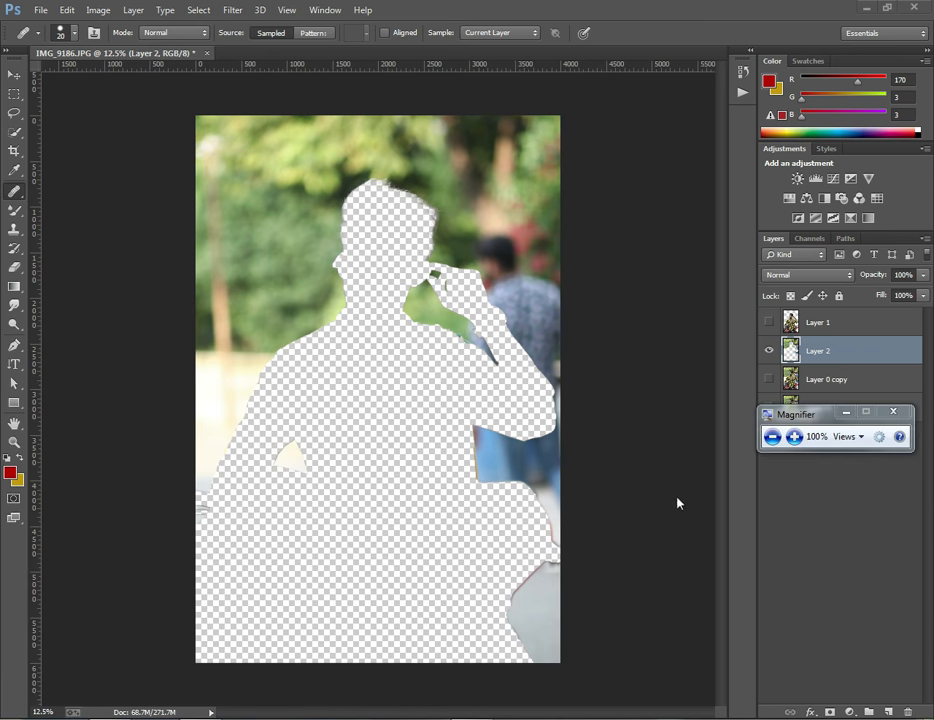
pyautogui.click(794, 437)
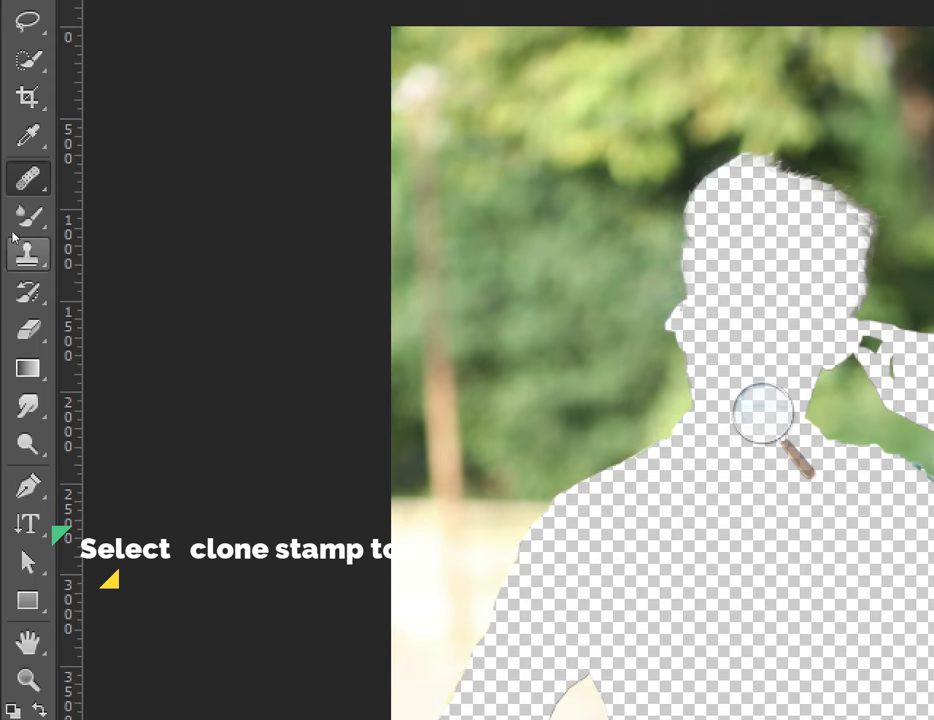
pyautogui.rightClick(25, 252)
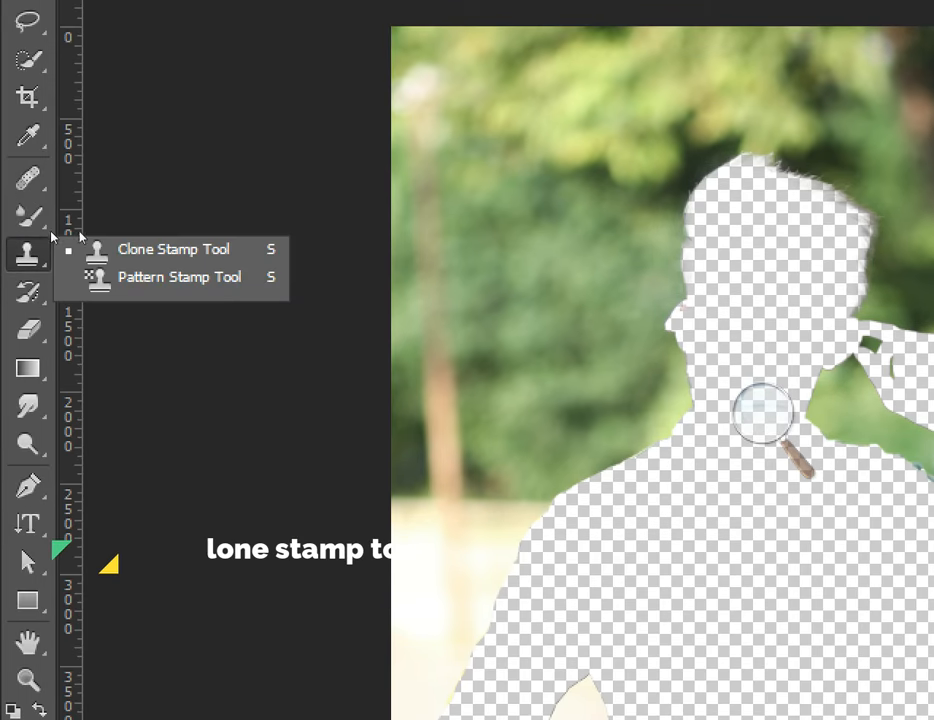
pyautogui.click(131, 231)
# Return the Windows Magnifier to 100% and move it clear of the image
pyautogui.click(765, 413)
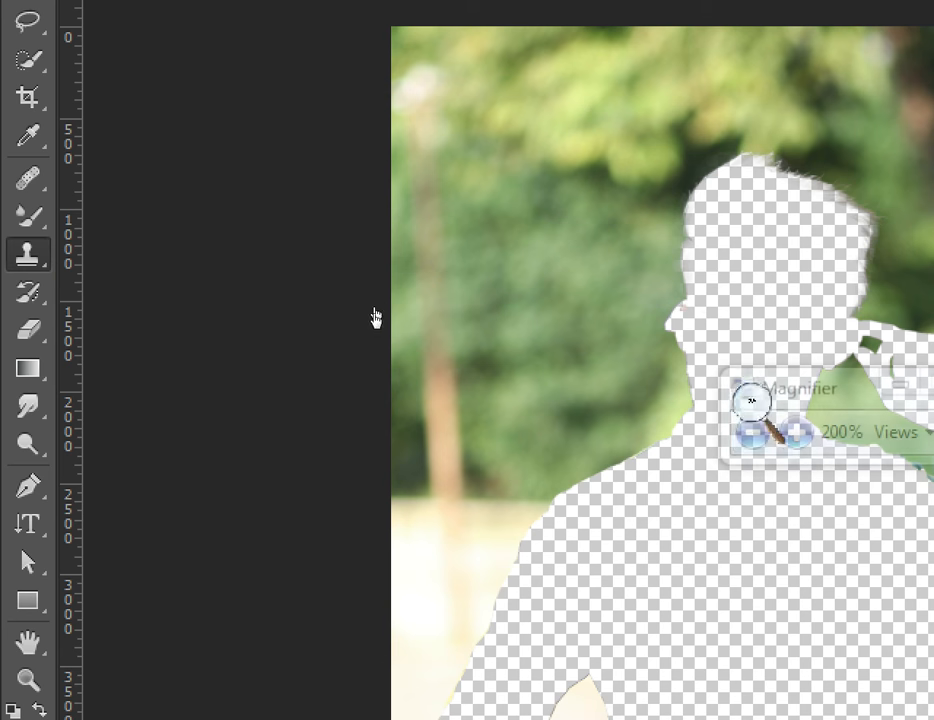
pyautogui.click(746, 430)
pyautogui.moveTo(386, 300); pyautogui.dragTo(812, 564)
# At 50% zoom, clone dark green foliage on Layer 2 over the face of the man in the background
pyautogui.hotkey('ctrl', '+')
pyautogui.hotkey('ctrl', '+')
pyautogui.hotkey('ctrl', '+')
pyautogui.hotkey('ctrl', '+')
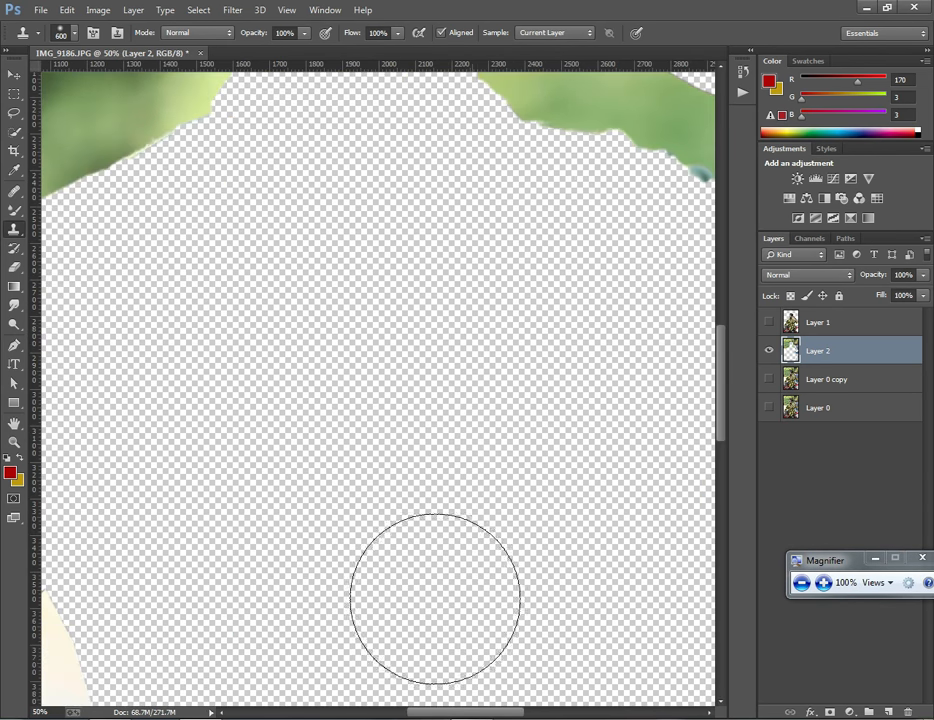
pyautogui.moveTo(515, 714); pyautogui.dragTo(563, 714)
pyautogui.scroll(6, 582, 415)
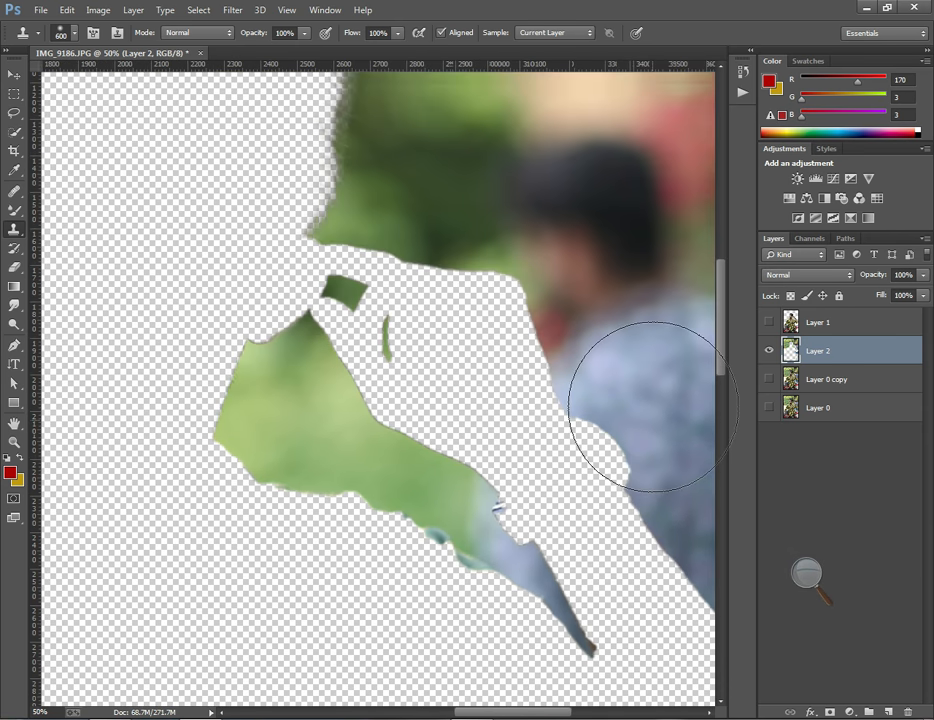
pyautogui.scroll(6, 653, 407)
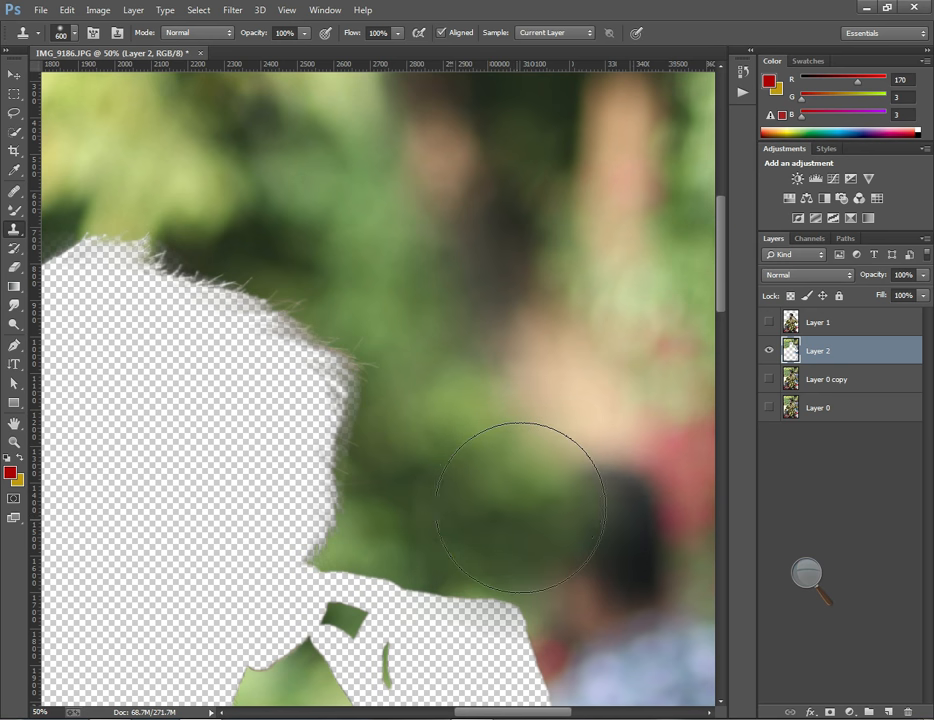
pyautogui.scroll(-3, 505, 480)
pyautogui.scroll(-1, 563, 500)
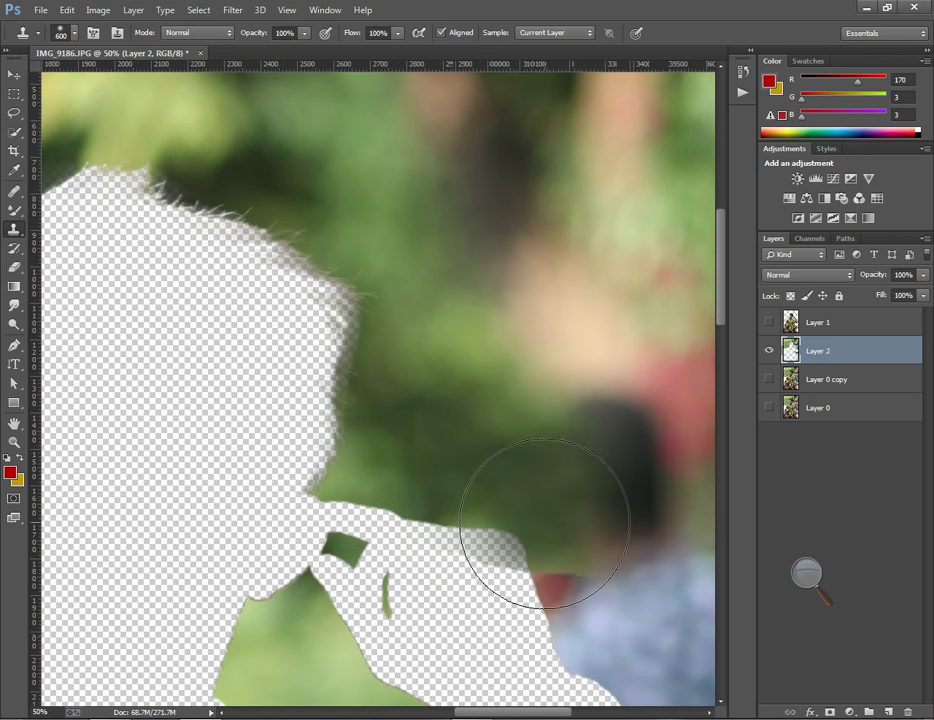
# Clone foliage over the background man's hair and neck, down to his shirt collar
pyautogui.click(557, 530)
pyautogui.scroll(-4, 600, 540)
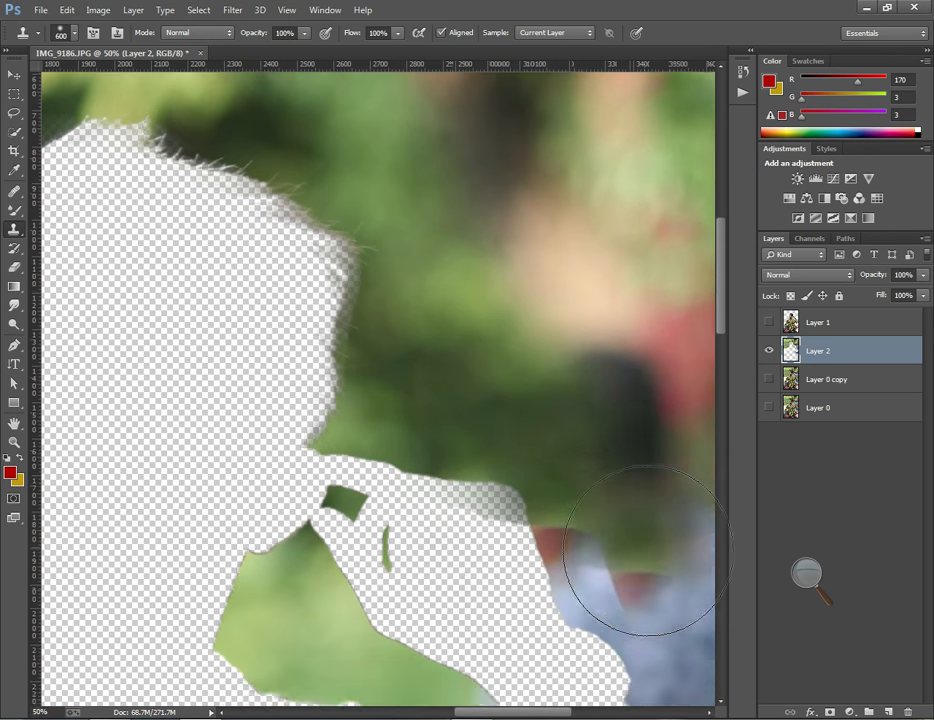
pyautogui.scroll(5, 635, 540)
pyautogui.scroll(3, 593, 503)
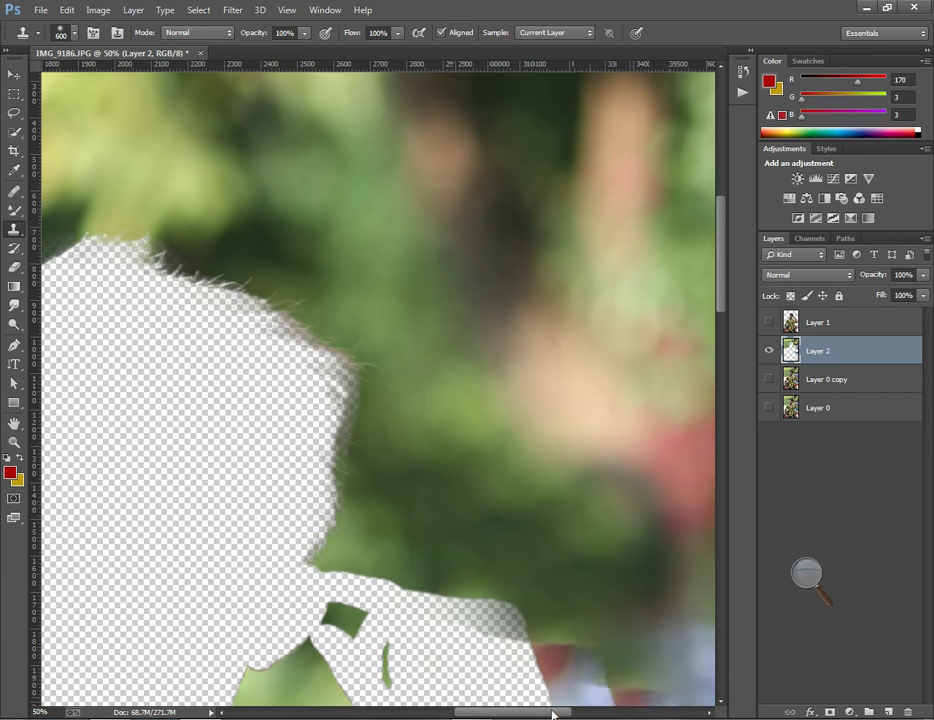
# Clone red flowers and foliage over the remaining dark head area and the man's shoulder near the image's right edge
pyautogui.moveTo(546, 714); pyautogui.dragTo(615, 713)
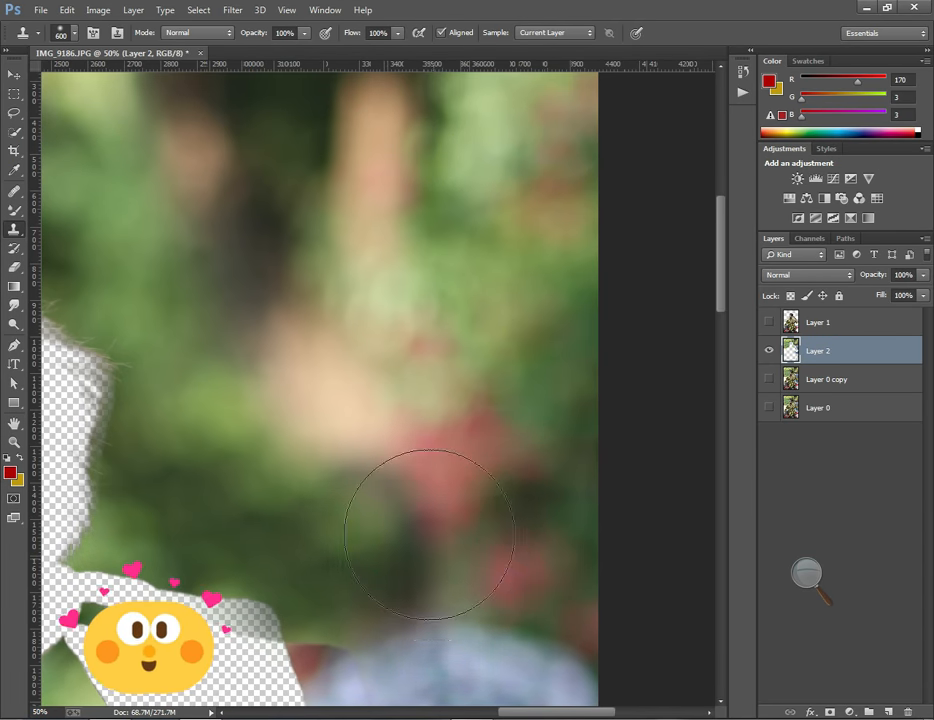
pyautogui.scroll(1, 420, 481)
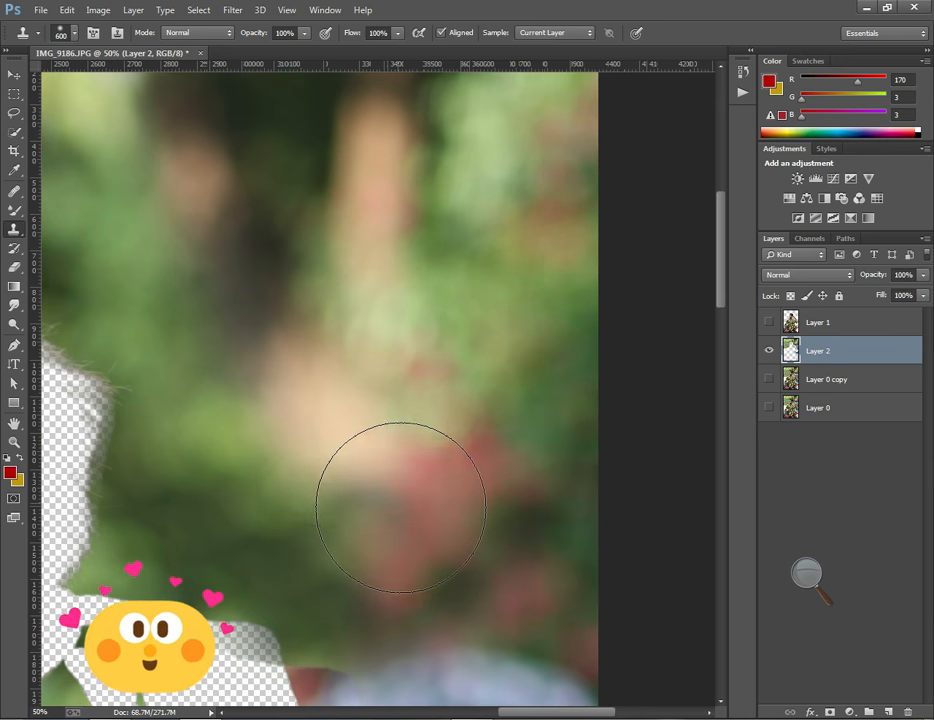
pyautogui.scroll(-5, 420, 510)
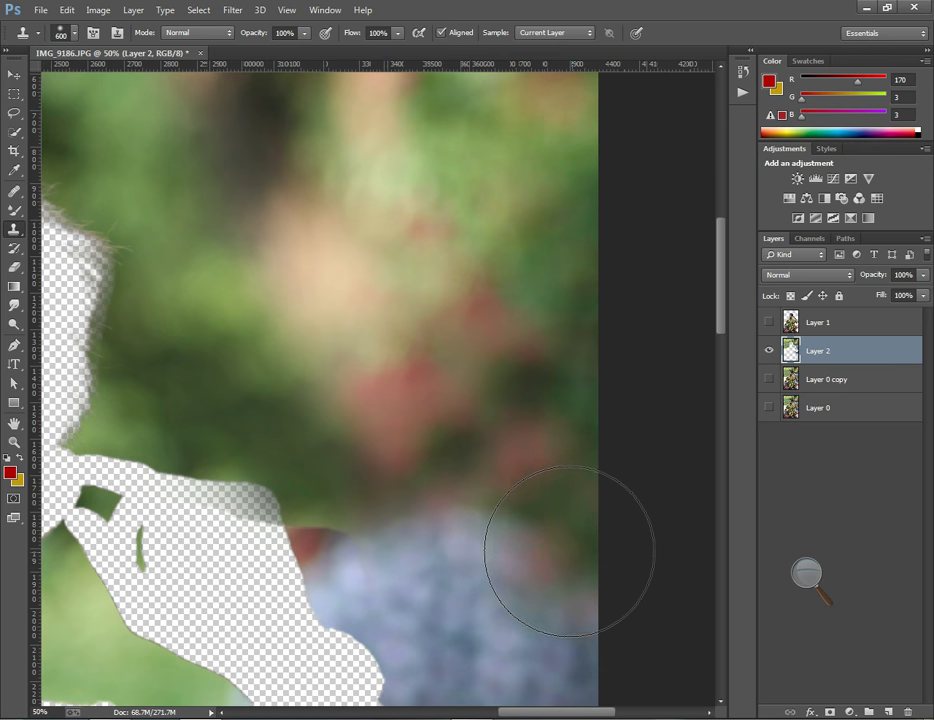
pyautogui.scroll(-3, 567, 545)
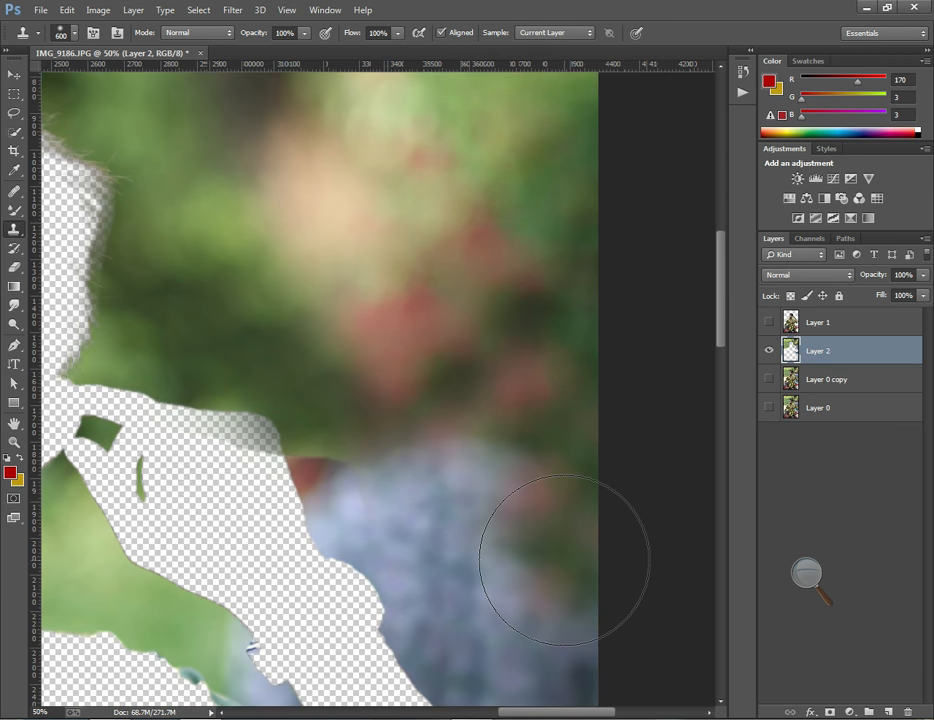
pyautogui.scroll(-6, 565, 545)
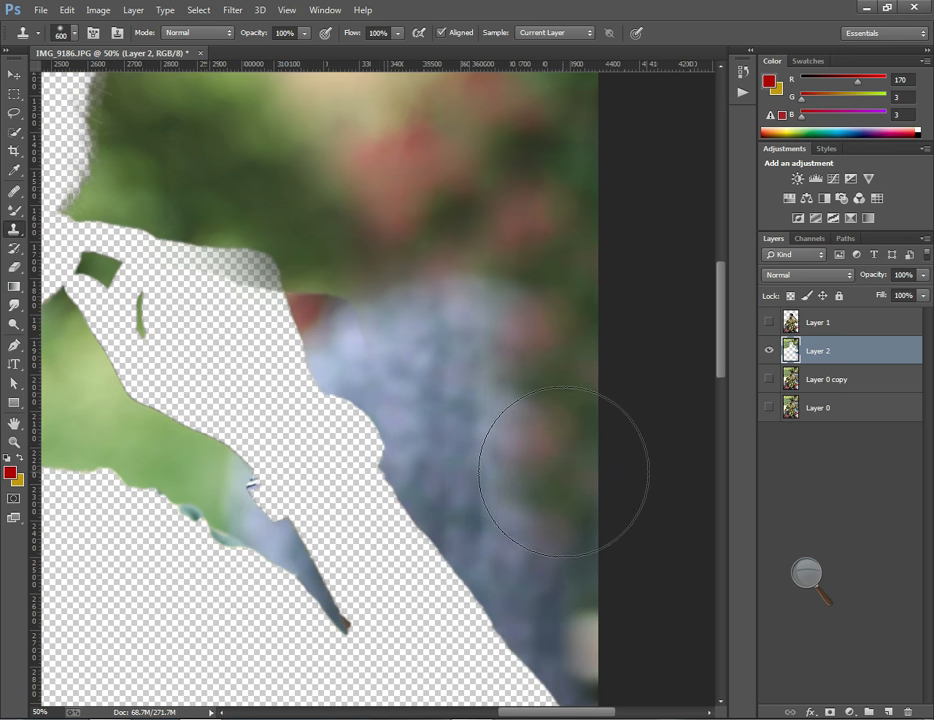
pyautogui.scroll(6, 563, 484)
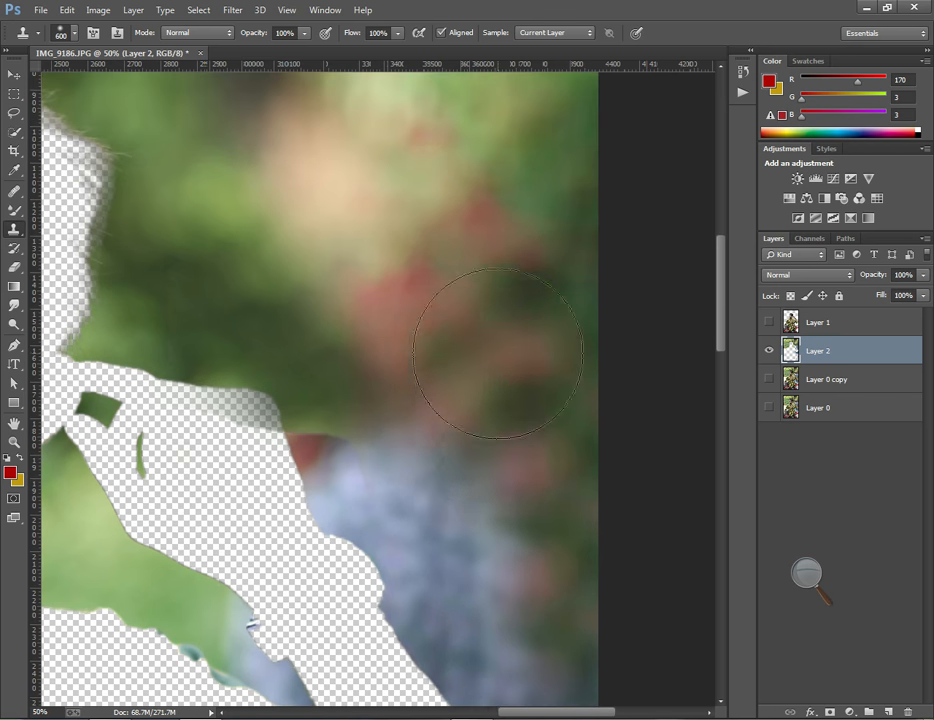
# Sample the dark foliage beside the cut-out head and clone it over the upper part of the man's blue shirt
pyautogui.keyDown('alt'); pyautogui.click(203, 262); pyautogui.keyUp('alt')
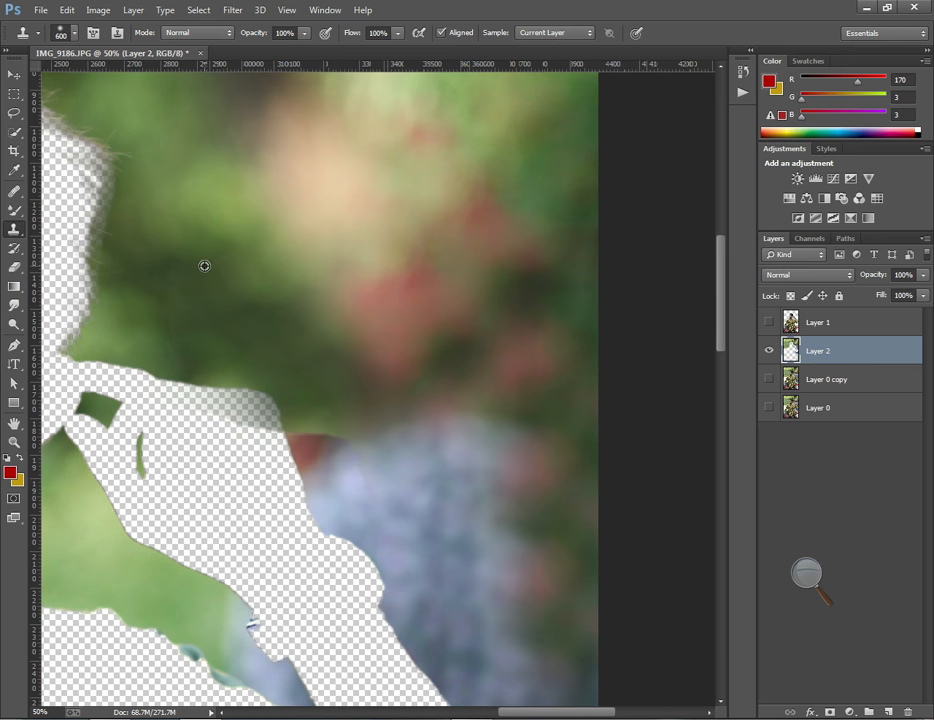
pyautogui.moveTo(460, 463)
pyautogui.mouseDown()
pyautogui.moveTo(537, 516)
pyautogui.moveTo(549, 504)
pyautogui.moveTo(475, 450)
pyautogui.mouseUp()
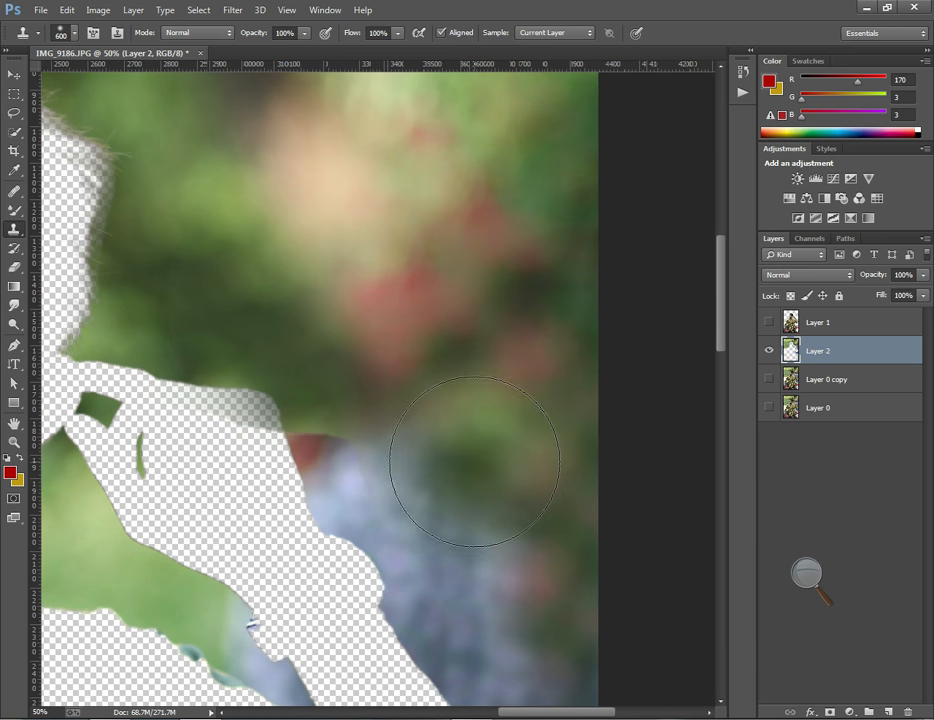
pyautogui.scroll(-4, 478, 480)
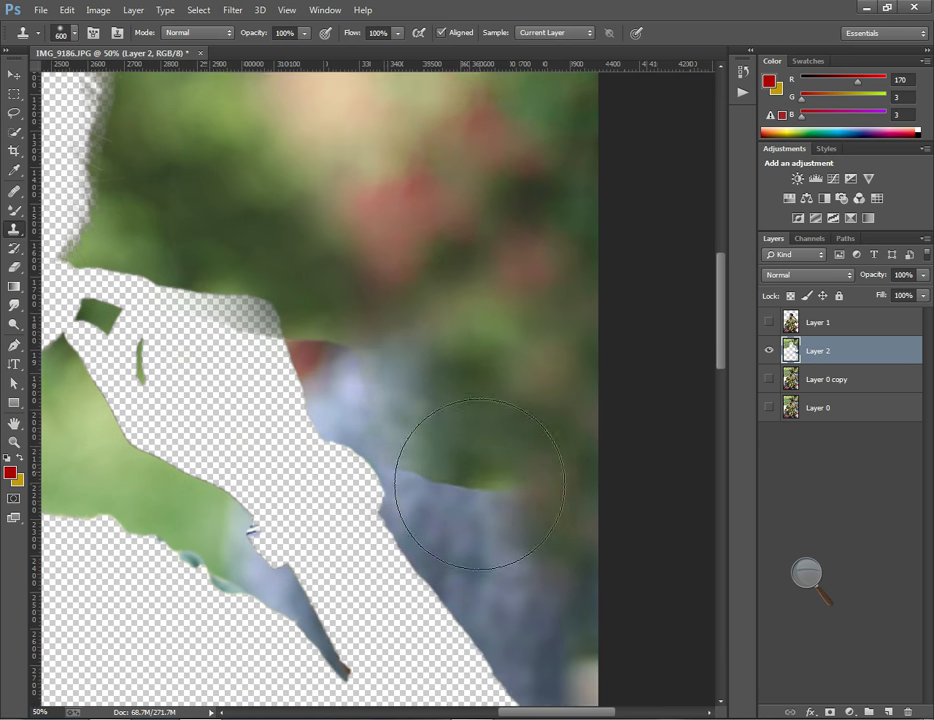
pyautogui.scroll(-1, 480, 484)
pyautogui.hotkey('ctrl', 'z')
pyautogui.keyDown('alt'); pyautogui.click(155, 248); pyautogui.keyUp('alt')
pyautogui.click(420, 434)
pyautogui.moveTo(421, 434)
pyautogui.mouseDown()
pyautogui.moveTo(471, 441)
pyautogui.moveTo(473, 452)
pyautogui.mouseUp()
pyautogui.scroll(-4, 472, 470)
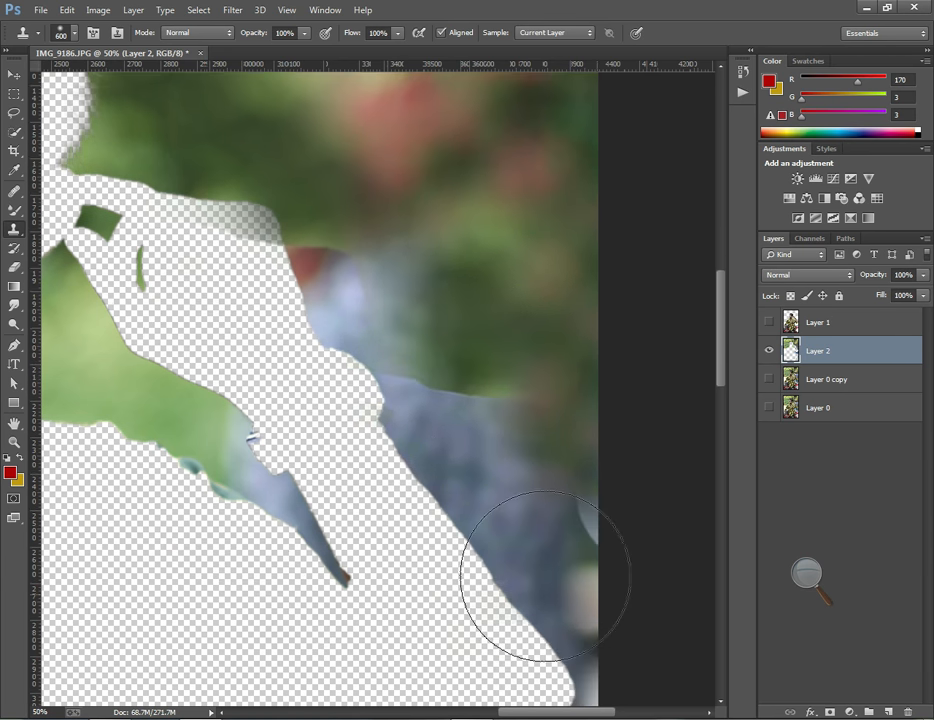
# Clone foliage from the upper right of the photo over the lower part of the blue shirt
pyautogui.scroll(8, 548, 500)
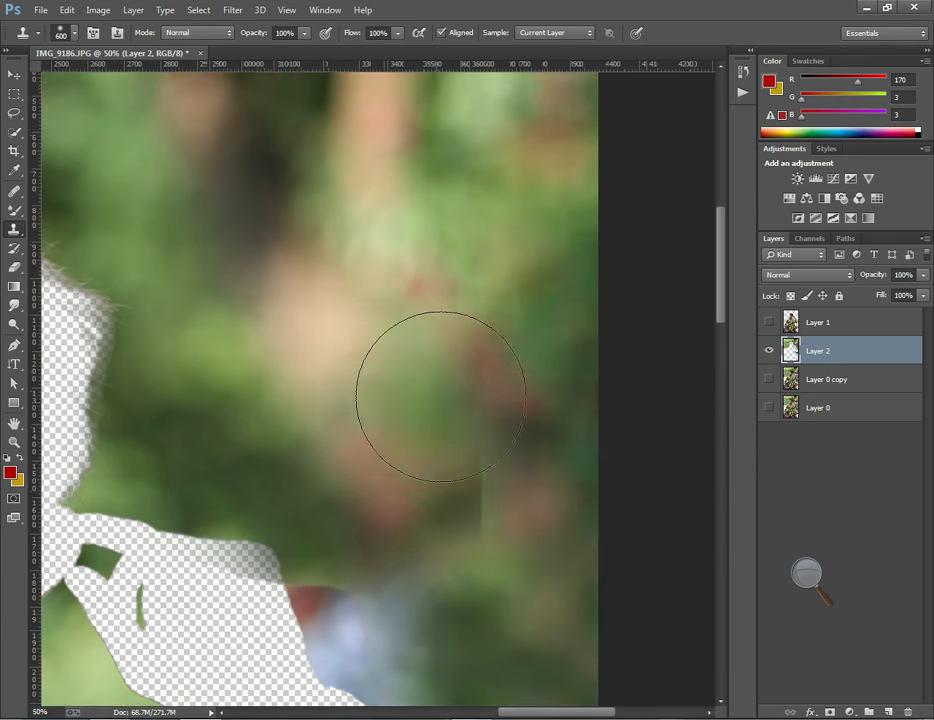
pyautogui.scroll(3, 516, 281)
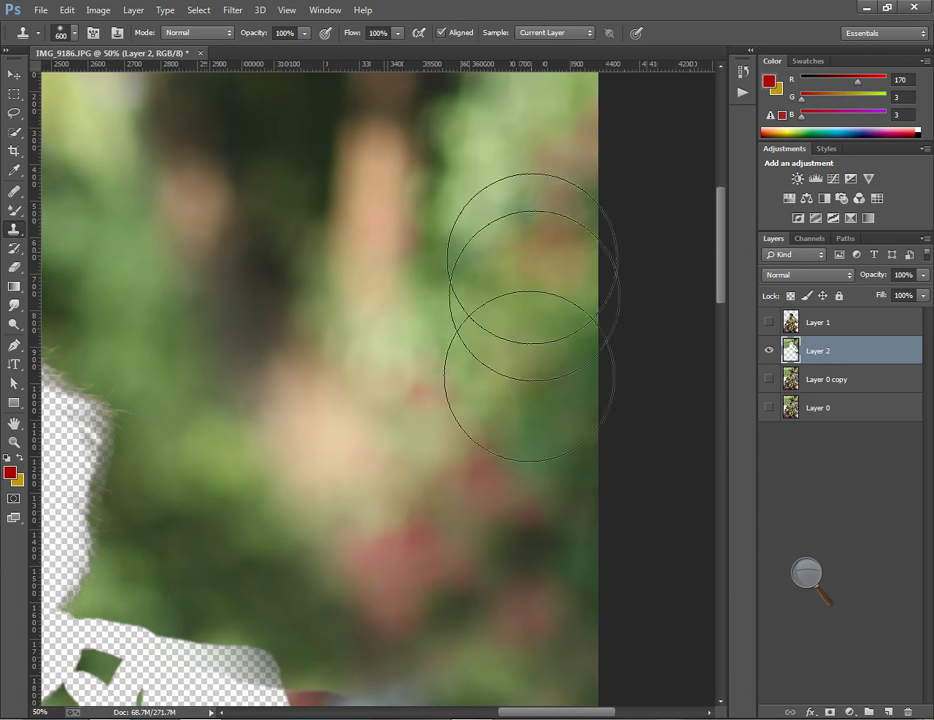
pyautogui.scroll(-9, 448, 563)
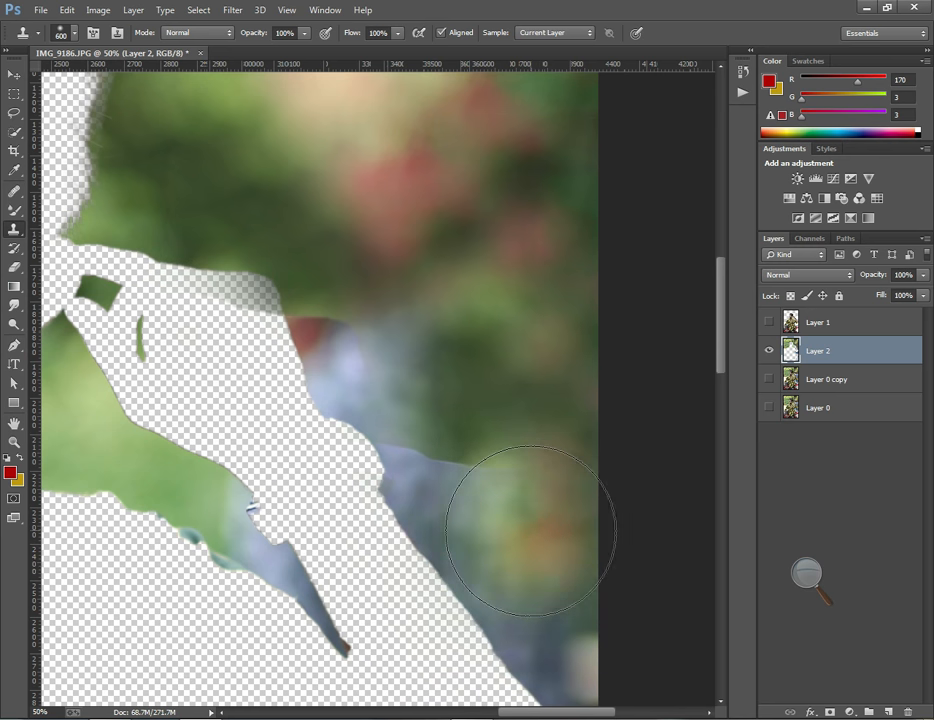
pyautogui.scroll(-4, 546, 548)
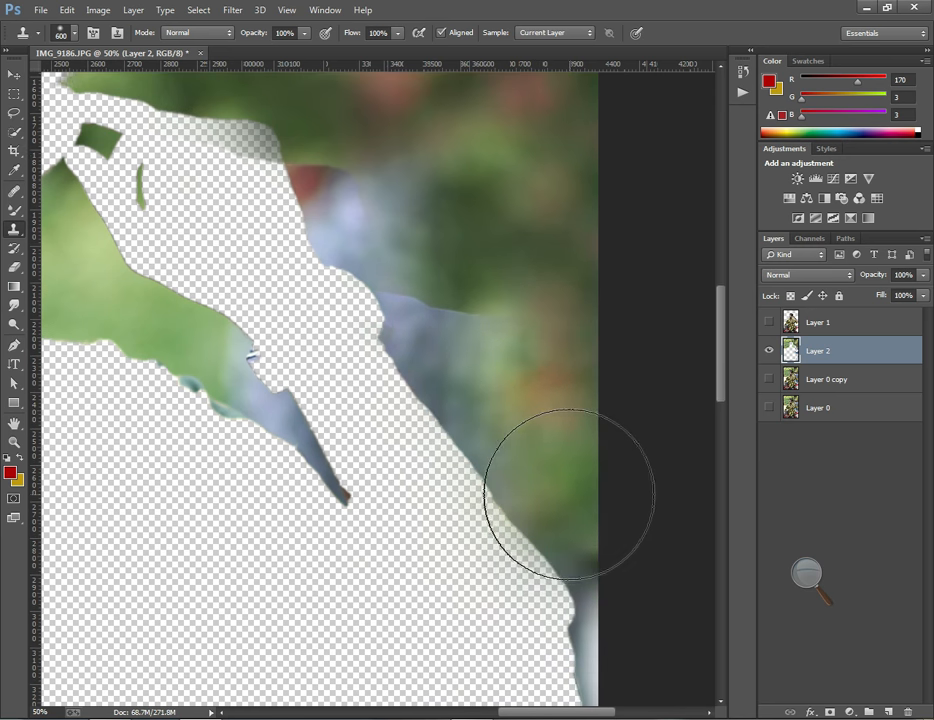
# Undo the stray clone stroke and cover the blue shirt beside the cut-out forearm with green foliage
pyautogui.moveTo(569, 494)
pyautogui.mouseDown()
pyautogui.moveTo(421, 323)
pyautogui.moveTo(448, 338)
pyautogui.moveTo(334, 281)
pyautogui.moveTo(373, 292)
pyautogui.mouseUp()
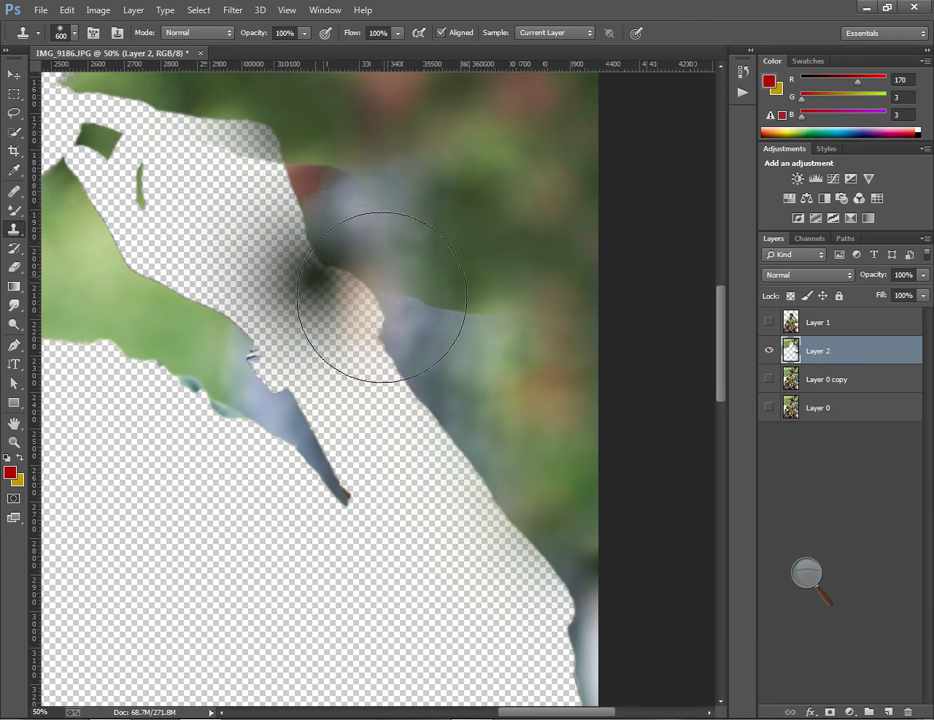
pyautogui.hotkey('ctrl', 'z')
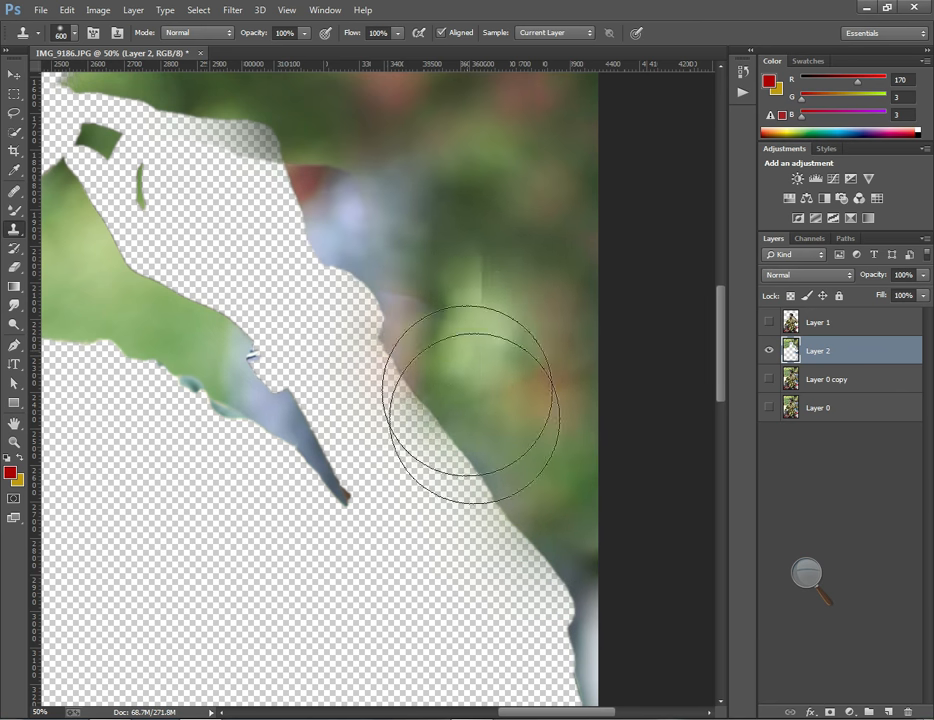
pyautogui.scroll(5, 519, 417)
pyautogui.scroll(3, 189, 273)
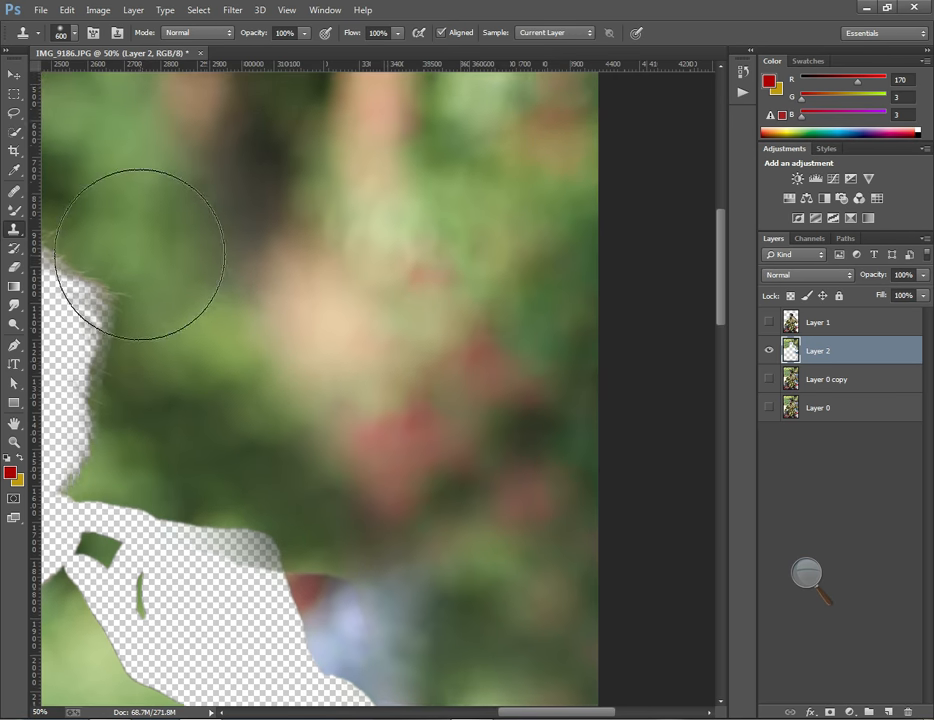
pyautogui.scroll(-3, 380, 460)
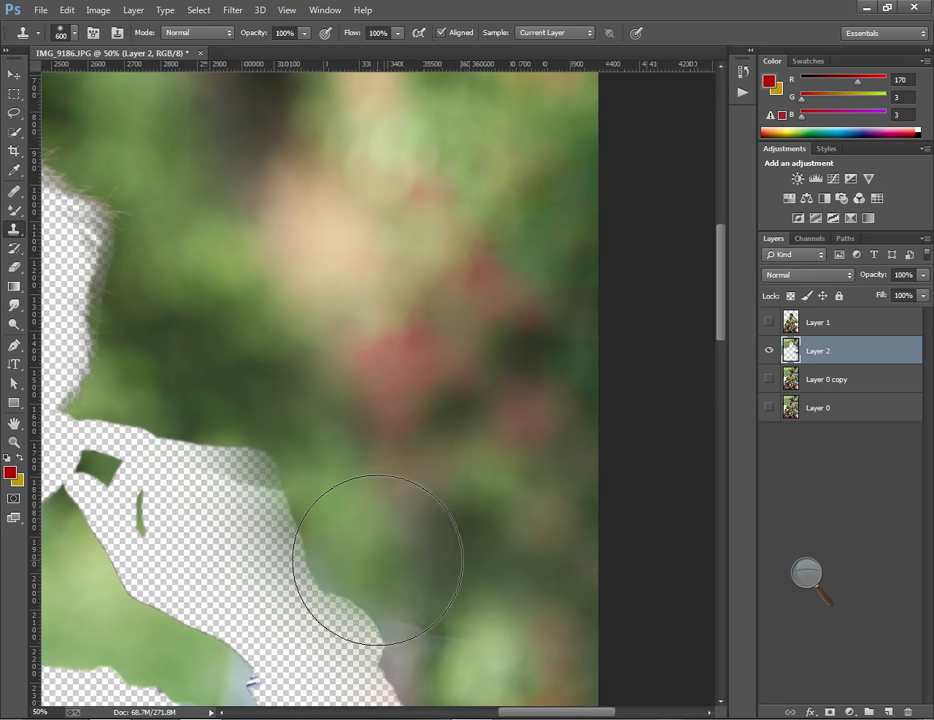
pyautogui.scroll(-1, 378, 560)
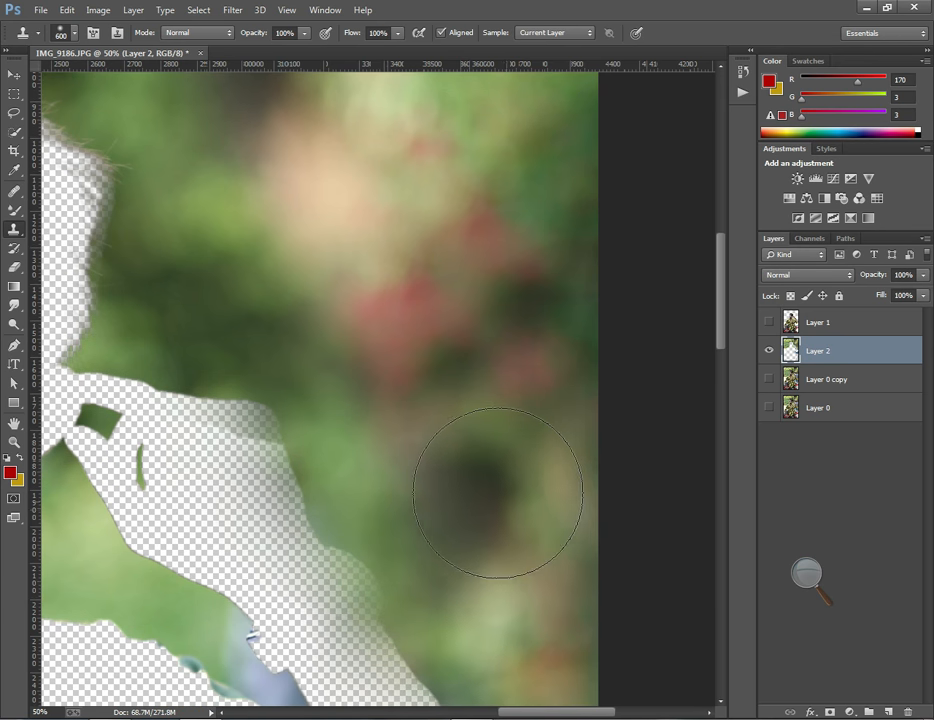
# Continue cloning foliage along the image's right edge down to the cut-out elbow
pyautogui.scroll(-4, 478, 481)
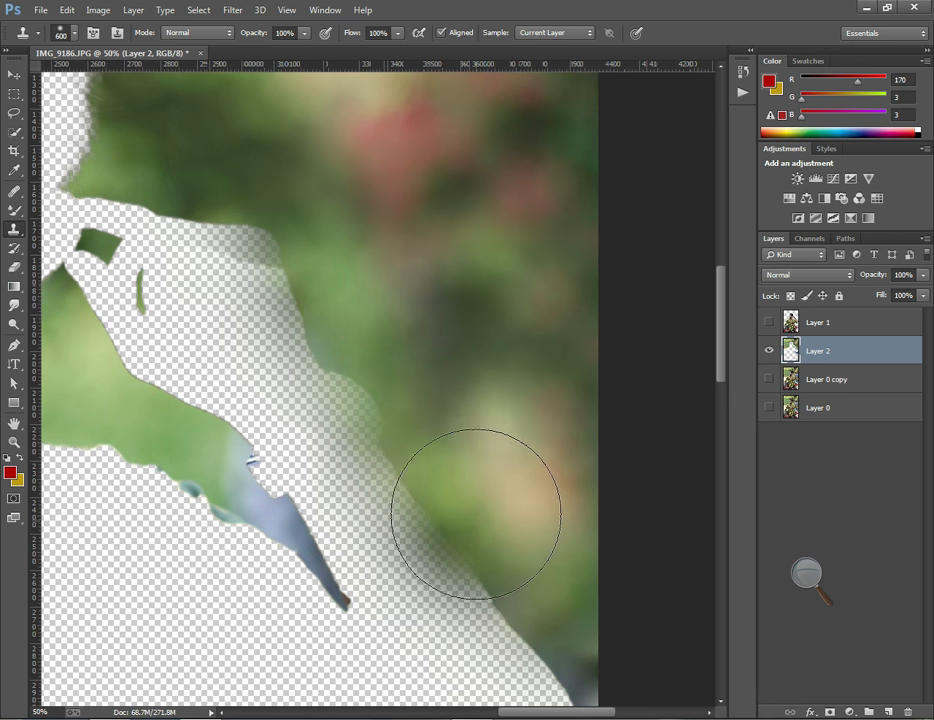
pyautogui.scroll(-3, 475, 513)
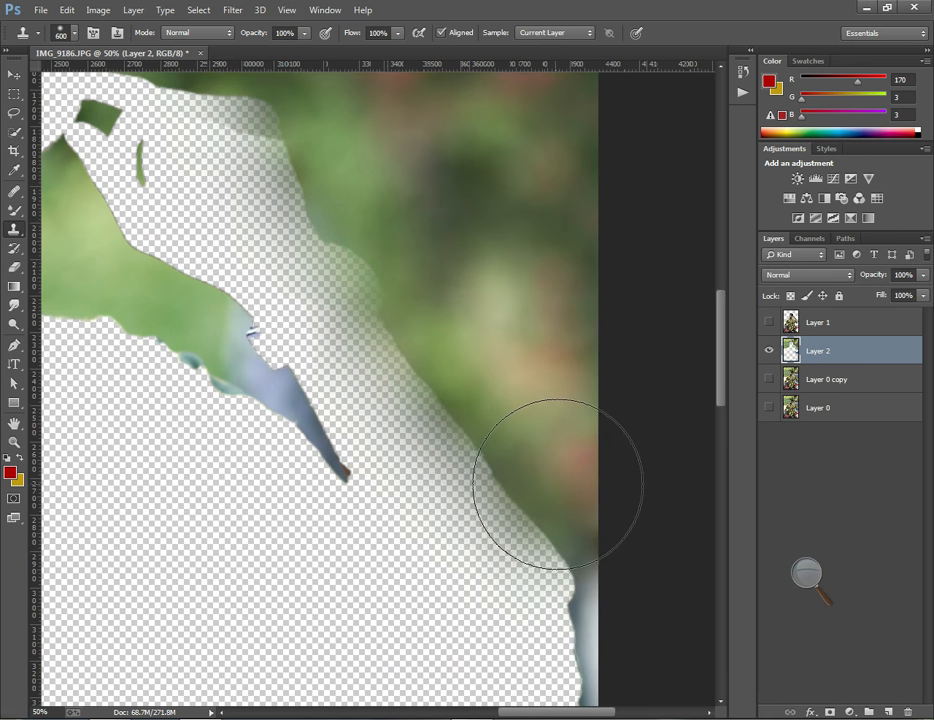
pyautogui.scroll(-4, 573, 569)
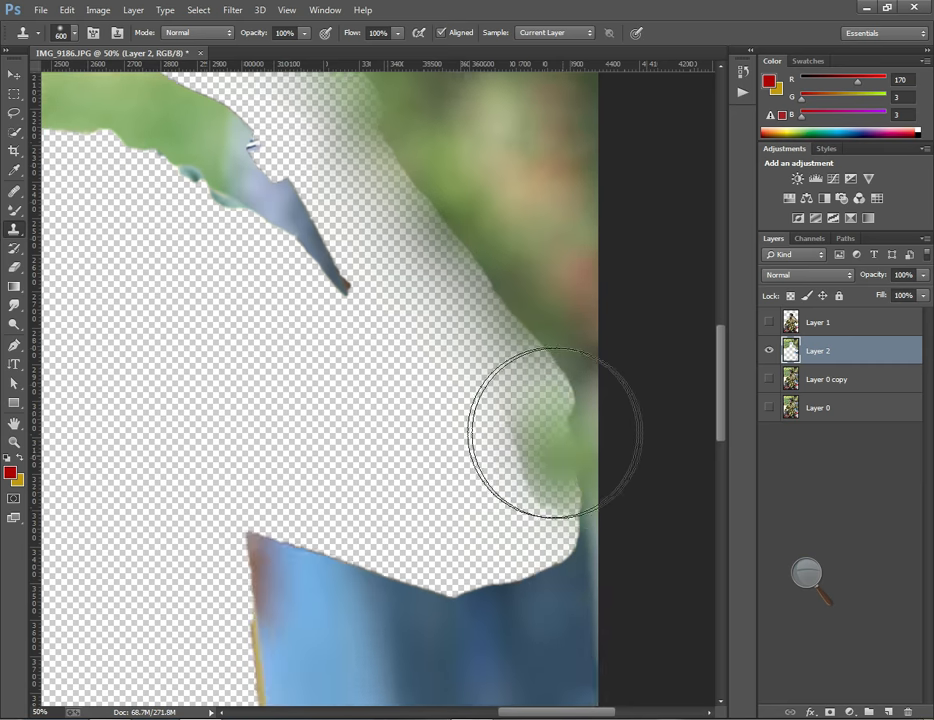
# Sample the light green foliage below the cut-out hand and clone it over the blue strip between the shoulder and forearm
pyautogui.scroll(6, 555, 432)
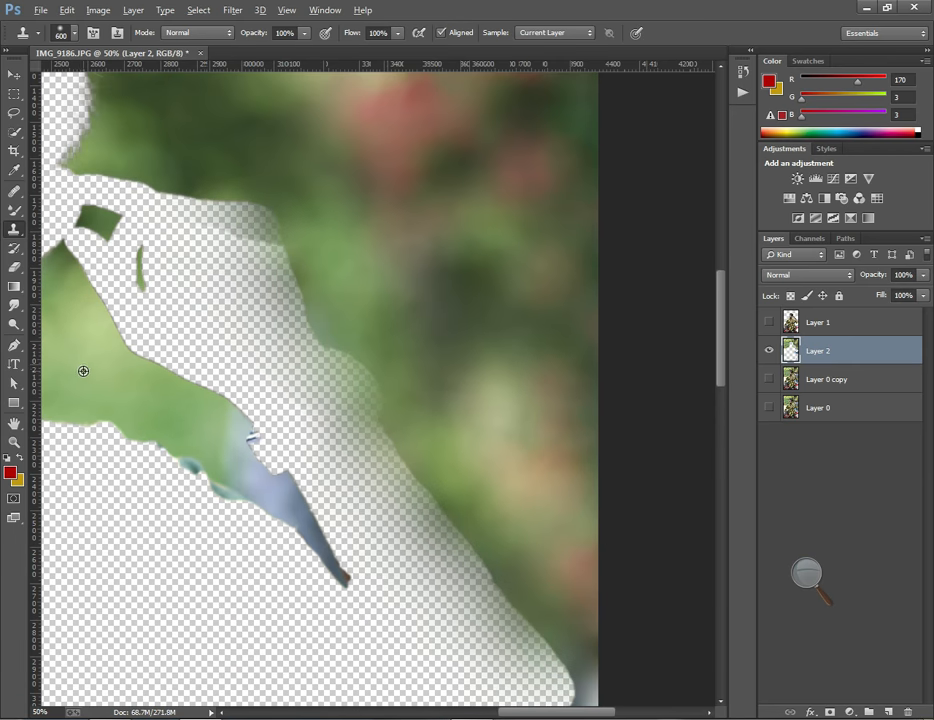
pyautogui.moveTo(87, 372)
pyautogui.mouseDown()
pyautogui.moveTo(155, 437)
pyautogui.moveTo(210, 464)
pyautogui.moveTo(226, 454)
pyautogui.moveTo(236, 465)
pyautogui.moveTo(204, 461)
pyautogui.moveTo(218, 468)
pyautogui.moveTo(218, 458)
pyautogui.moveTo(209, 461)
pyautogui.moveTo(260, 484)
pyautogui.moveTo(320, 534)
pyautogui.mouseUp()
pyautogui.click(316, 543)
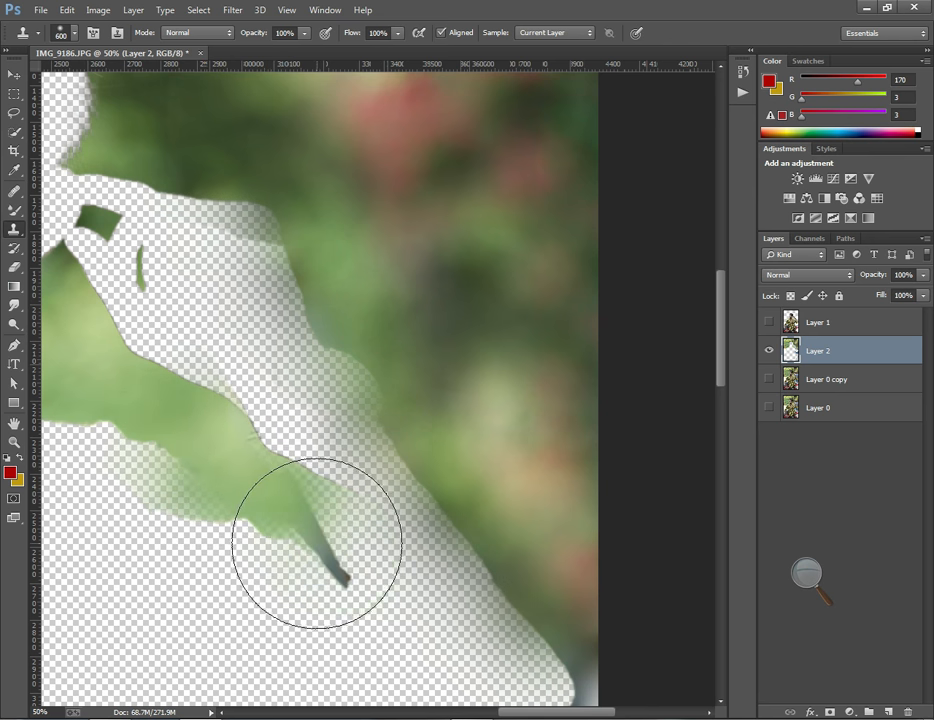
pyautogui.scroll(1, 244, 475)
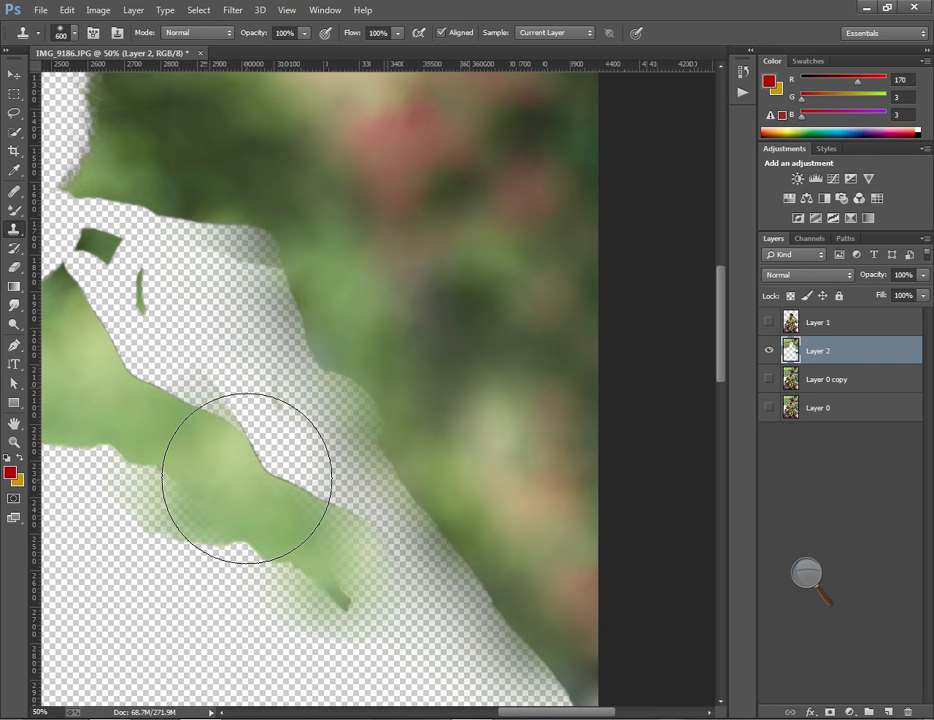
pyautogui.scroll(3, 115, 469)
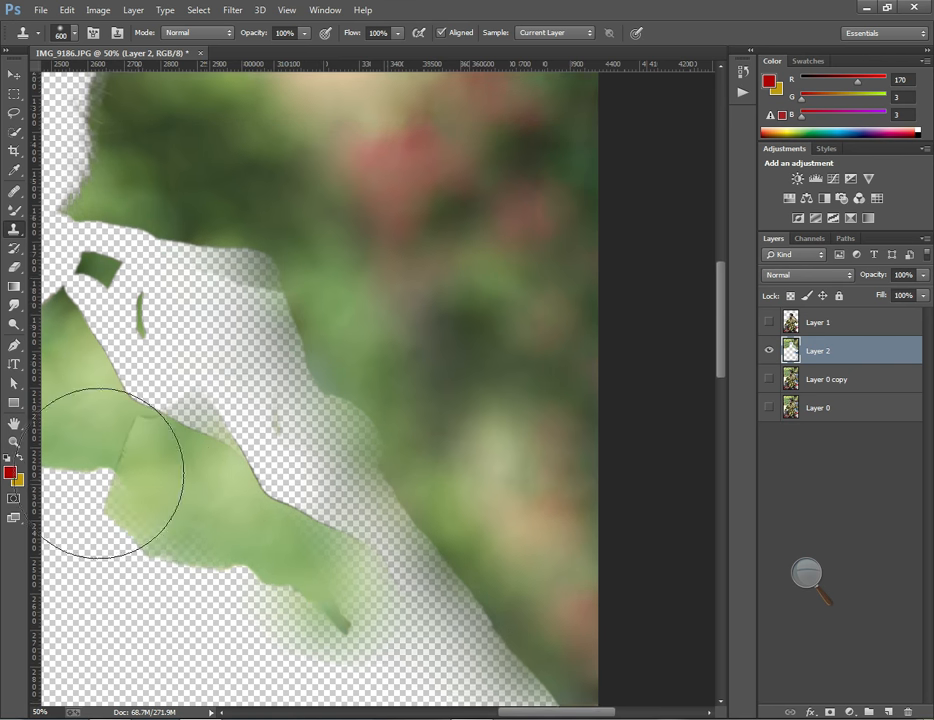
# Examine the foliage along the photo's right side, from the top edge down to the cut-out elbow
pyautogui.moveTo(543, 714)
pyautogui.mouseDown()
pyautogui.moveTo(515, 714)
pyautogui.moveTo(542, 714)
pyautogui.mouseUp()
pyautogui.scroll(7, 344, 338)
pyautogui.scroll(15, 342, 365)
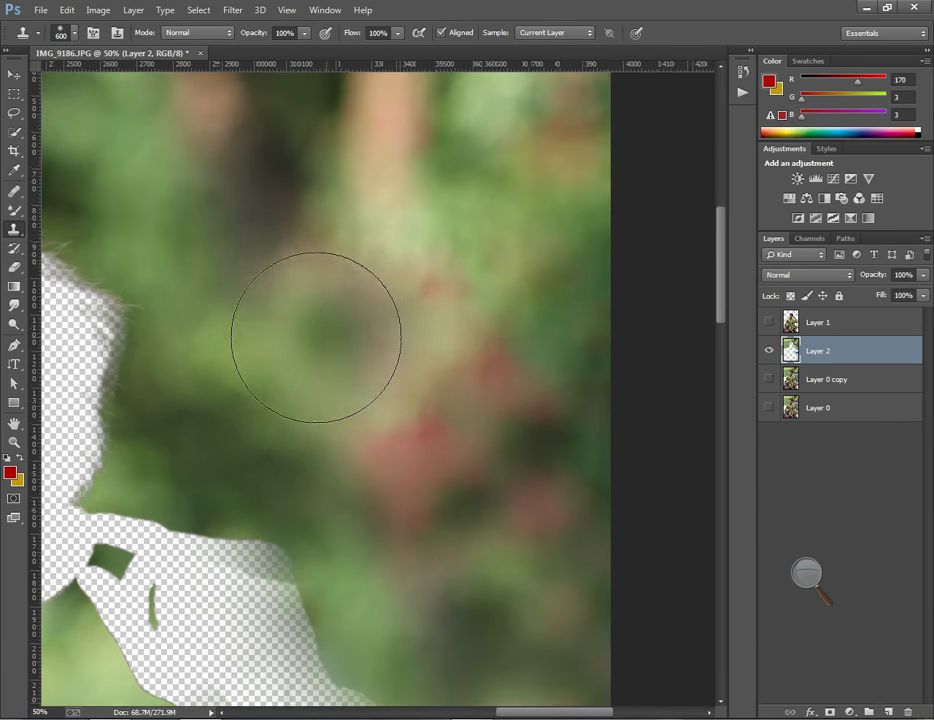
pyautogui.scroll(-4, 323, 470)
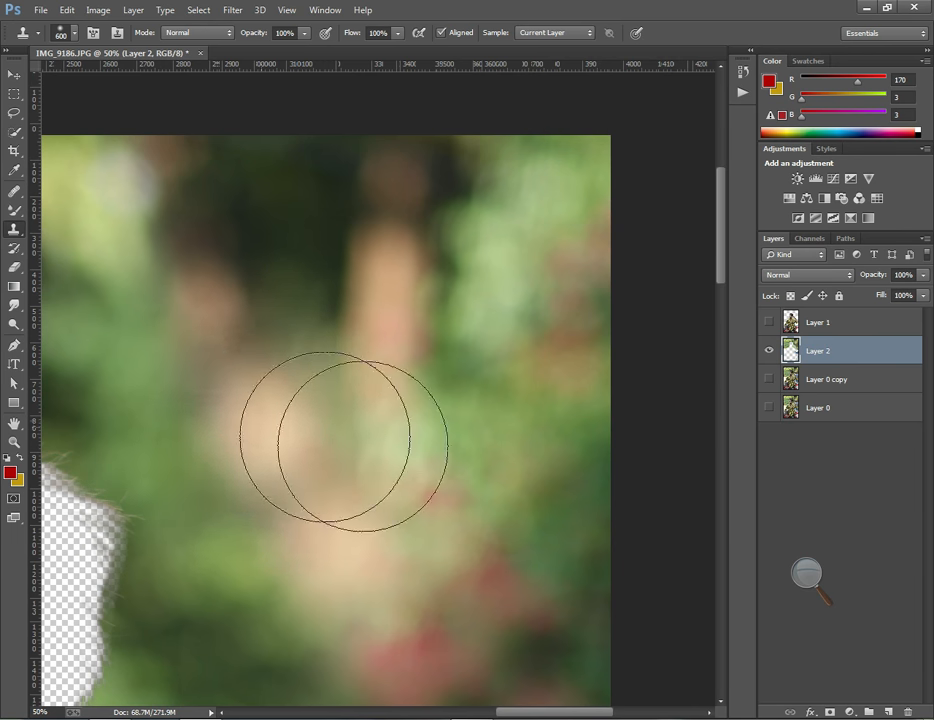
pyautogui.scroll(-16, 327, 427)
pyautogui.scroll(-16, 484, 534)
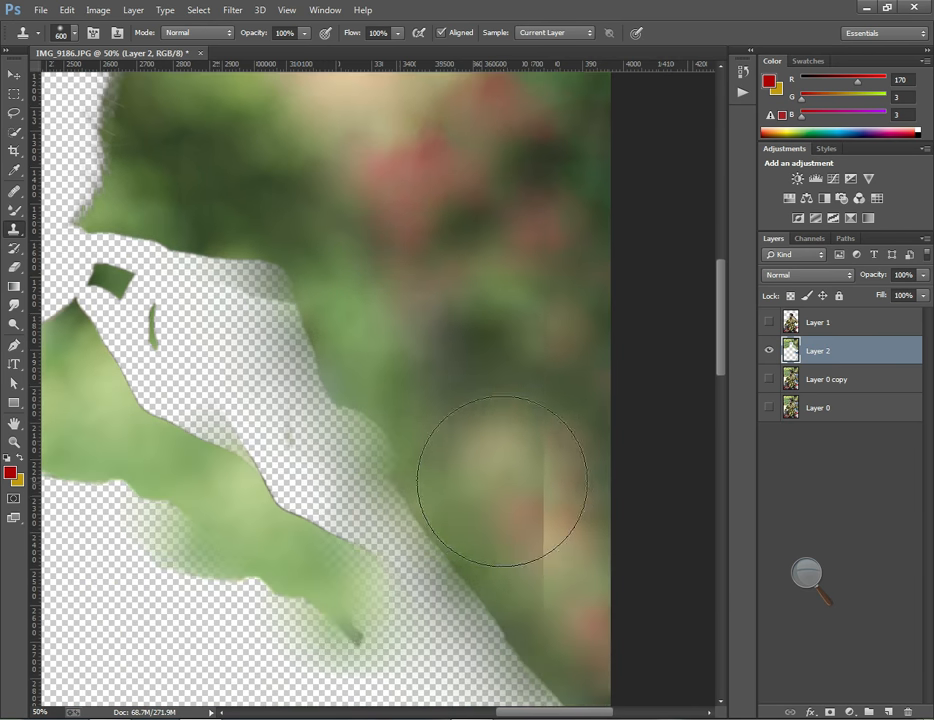
pyautogui.scroll(7, 505, 470)
pyautogui.scroll(2, 495, 450)
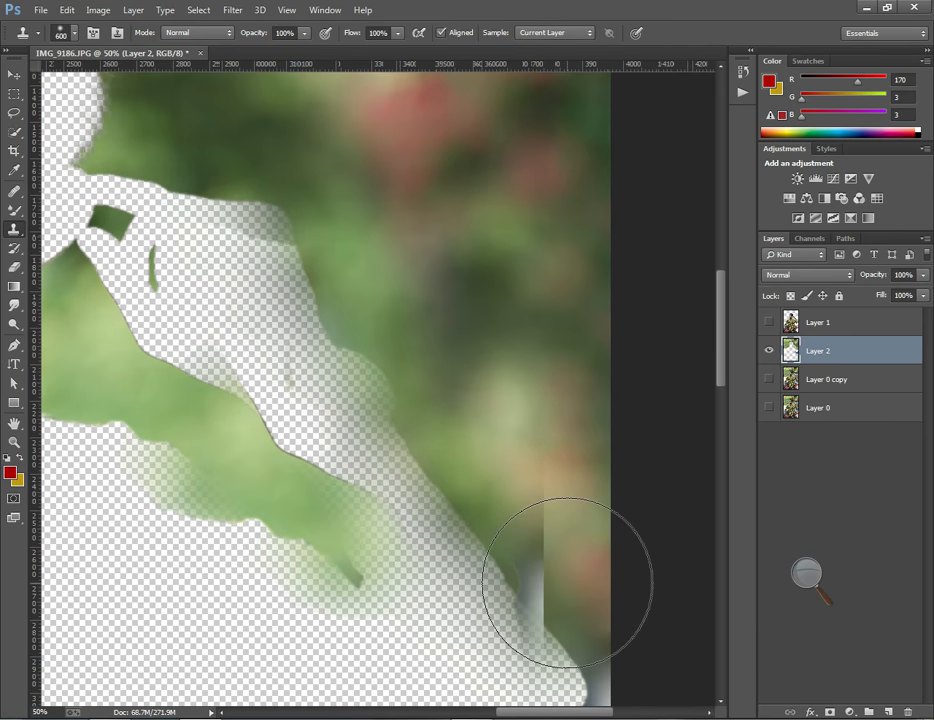
# Sample the green hedge beside the cut-out face and clone it over the blue jeans below the elbow with a 1200 px brush
pyautogui.hotkey('ctrl', '-')
pyautogui.hotkey('ctrl', '-')
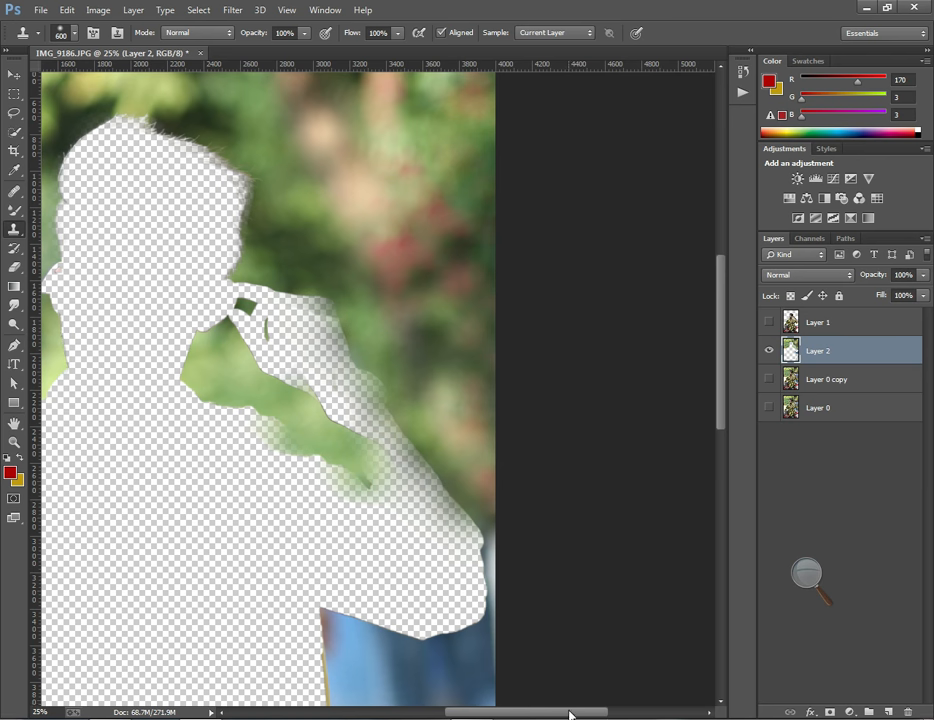
pyautogui.moveTo(570, 712); pyautogui.dragTo(495, 711)
pyautogui.scroll(7, 248, 381)
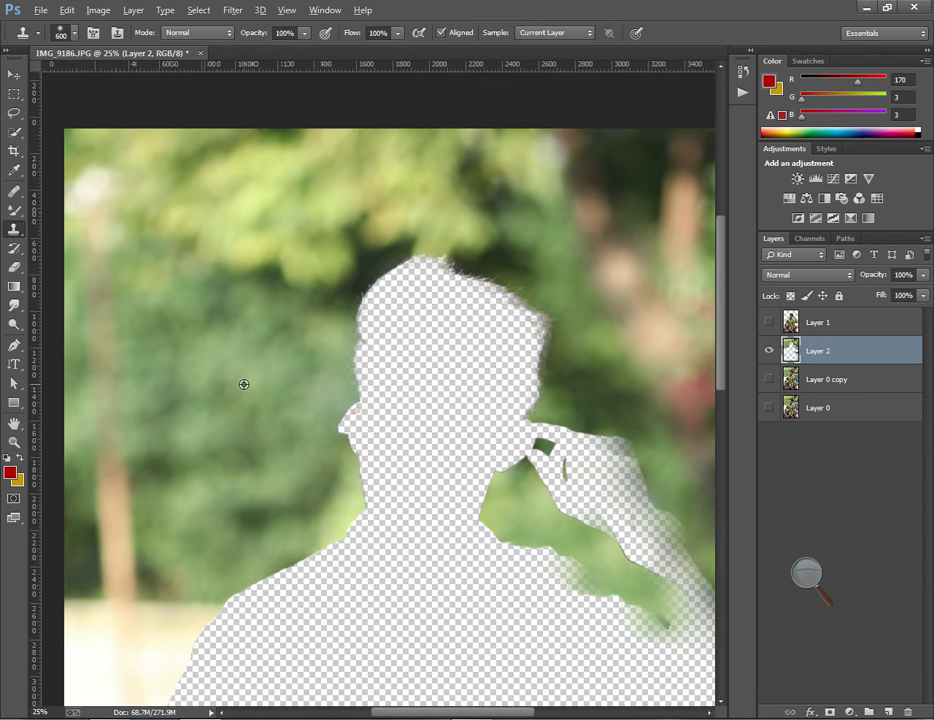
pyautogui.moveTo(524, 713); pyautogui.dragTo(595, 713)
pyautogui.scroll(-6, 502, 510)
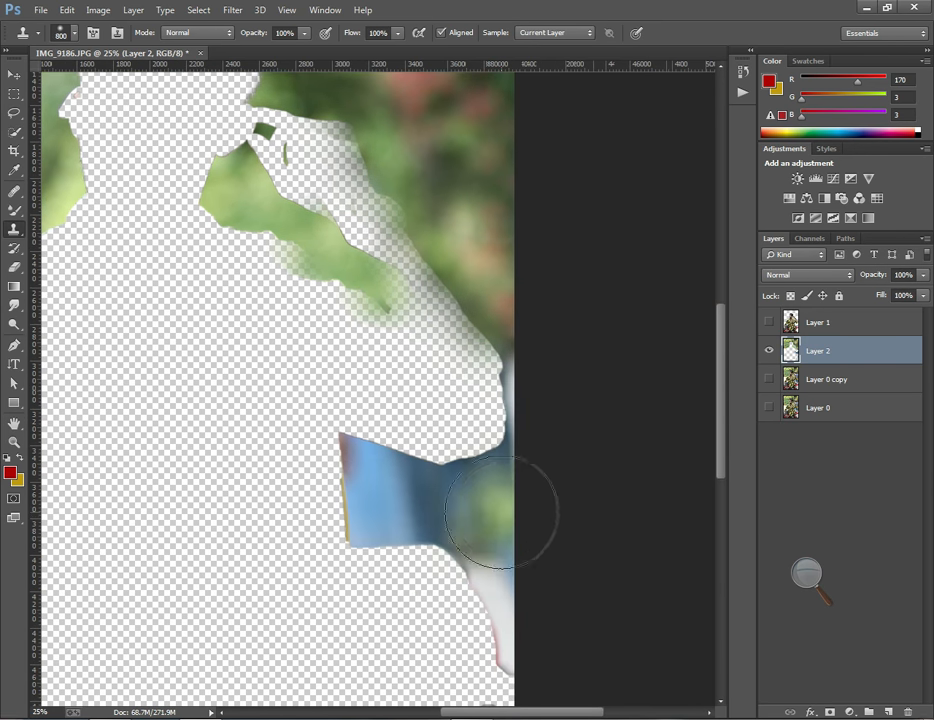
pyautogui.press(']')
pyautogui.press(']')
pyautogui.press(']')
pyautogui.press(']')
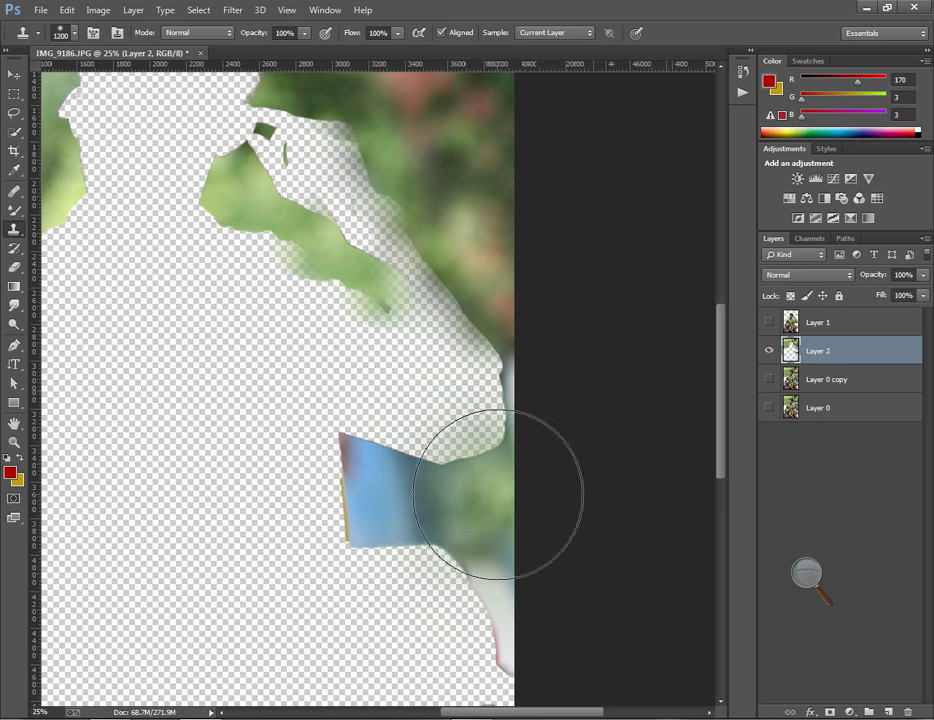
pyautogui.moveTo(496, 494)
pyautogui.mouseDown()
pyautogui.moveTo(421, 475)
pyautogui.moveTo(400, 503)
pyautogui.moveTo(361, 466)
pyautogui.moveTo(360, 498)
pyautogui.mouseUp()
pyautogui.hotkey('ctrl', 'z')
# Extend the cloned hedge down the image's right edge over the pale area beneath the jeans
pyautogui.moveTo(502, 533); pyautogui.dragTo(510, 565)
pyautogui.click(507, 560)
pyautogui.scroll(-3, 508, 558)
pyautogui.click(509, 555)
pyautogui.hotkey('ctrl', 'z')
pyautogui.moveTo(521, 549); pyautogui.dragTo(518, 577)
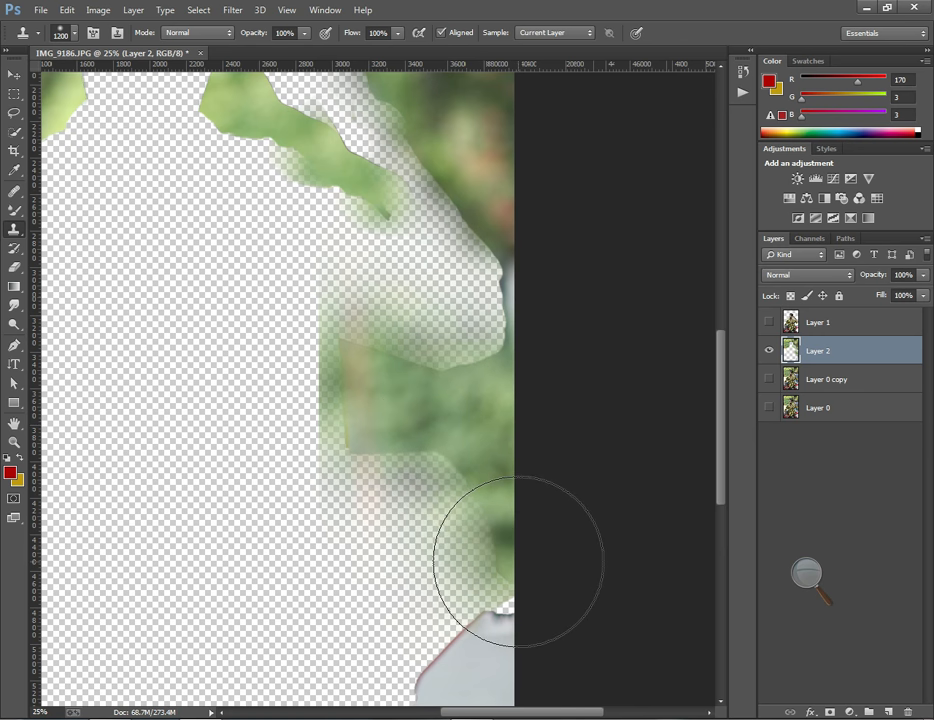
# Sample the dark foliage above the forearm and clone it over the remaining sliver beside the cut-out elbow
pyautogui.scroll(3, 493, 530)
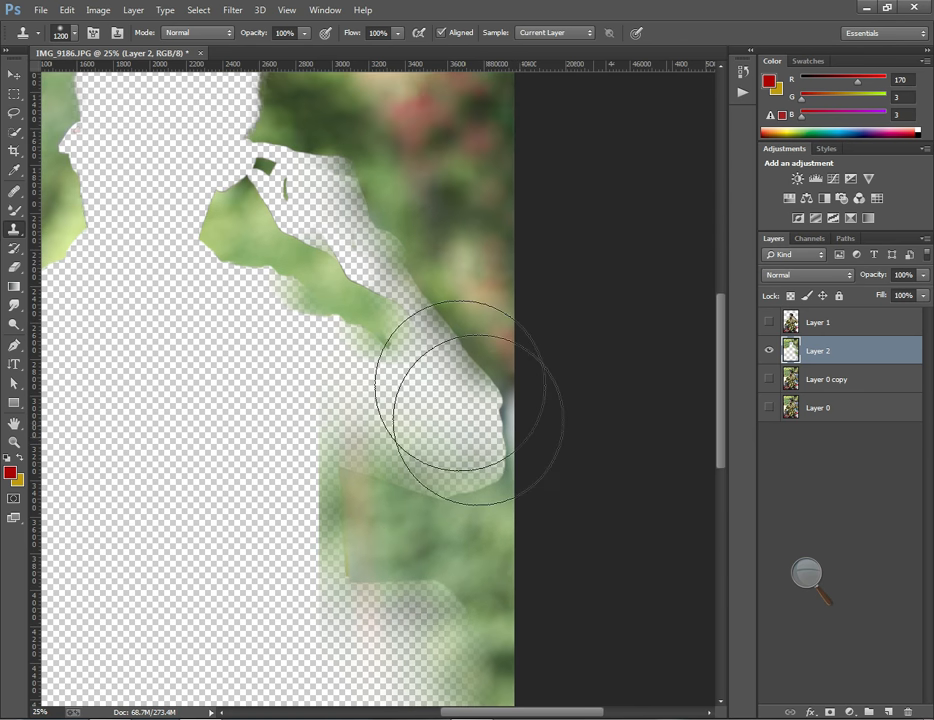
pyautogui.scroll(3, 478, 420)
pyautogui.keyDown('alt'); pyautogui.click(468, 322); pyautogui.keyUp('alt')
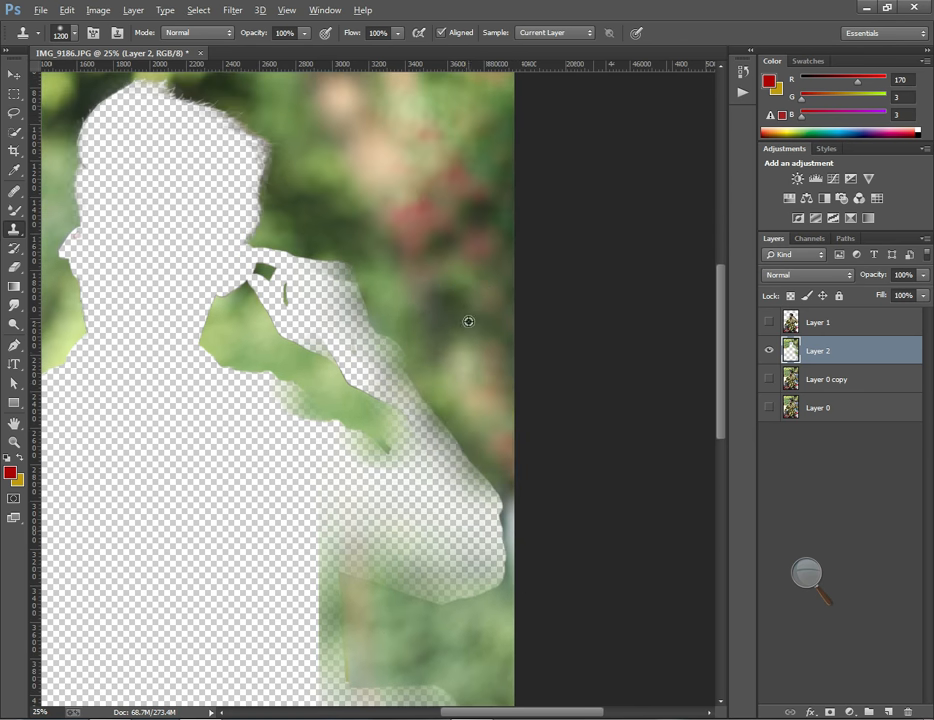
pyautogui.scroll(-2, 490, 420)
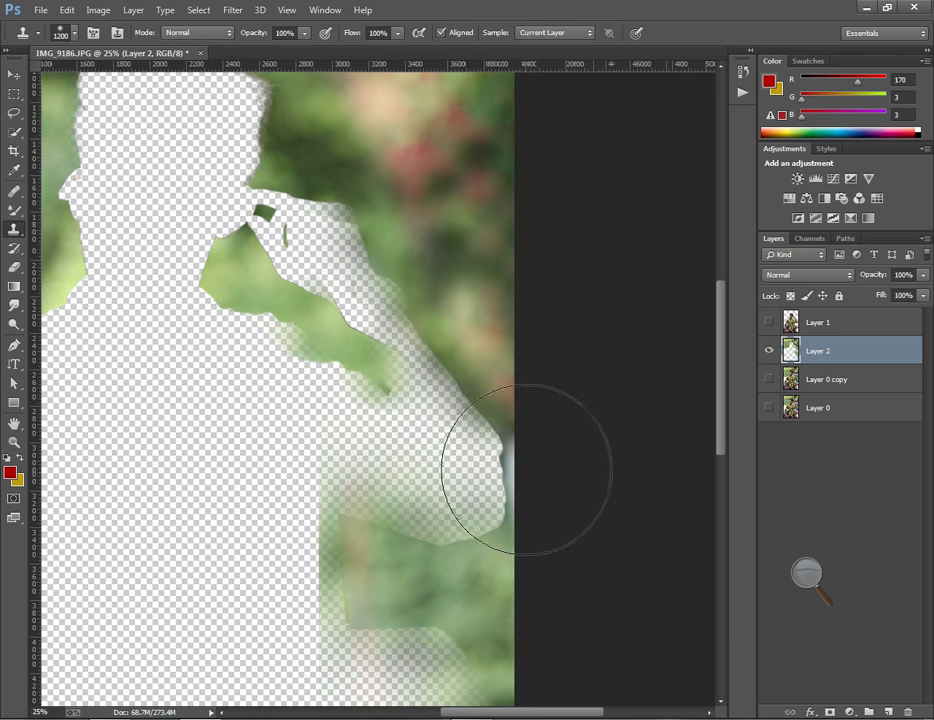
pyautogui.click(513, 471)
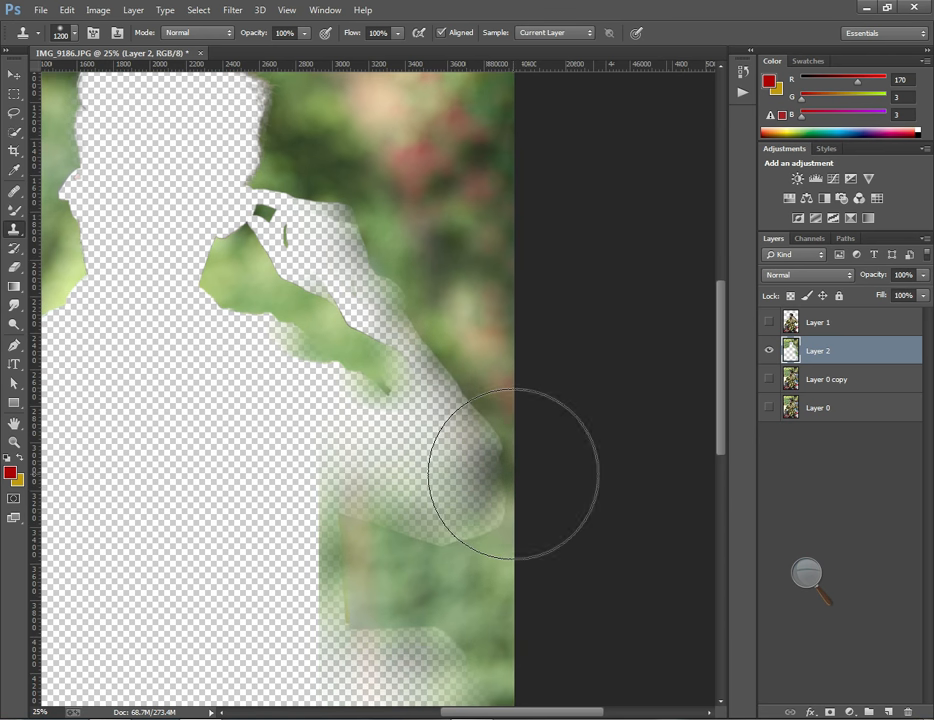
# Show Layer 0 copy, Layer 0 and Layer 1 again together with the cloned Layer 2
pyautogui.scroll(3, 280, 540)
pyautogui.scroll(9, 494, 536)
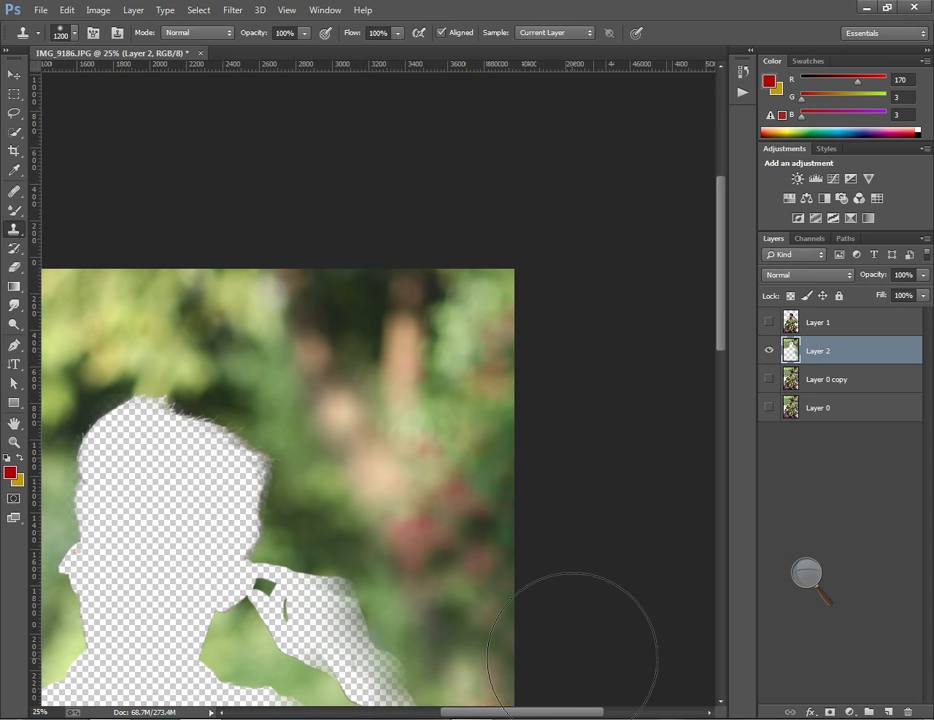
pyautogui.scroll(-3, 575, 665)
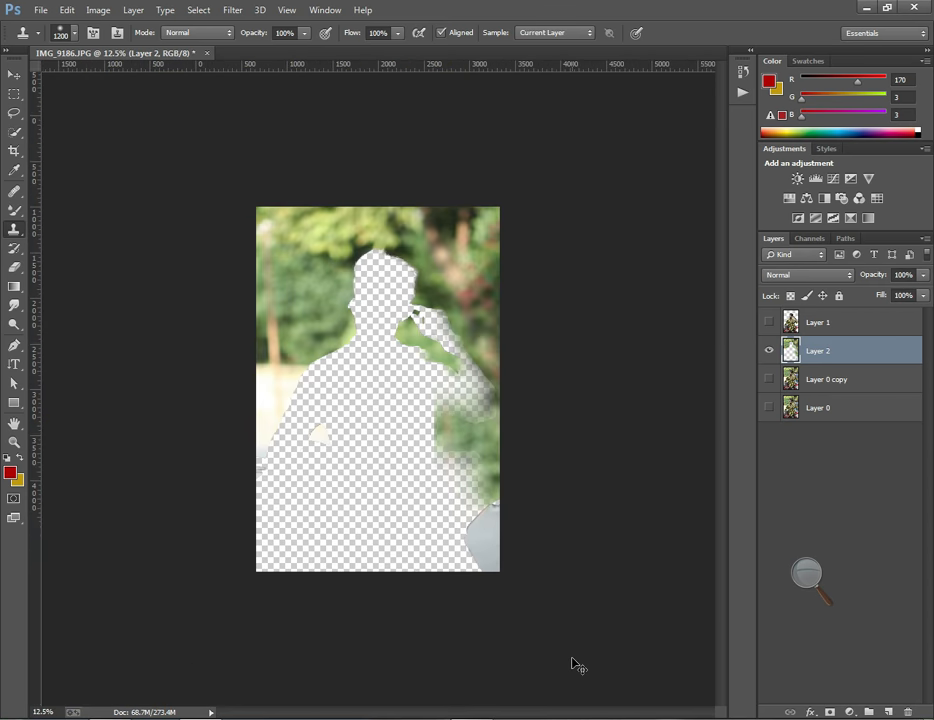
pyautogui.scroll(1, 575, 665)
pyautogui.scroll(1, 575, 665)
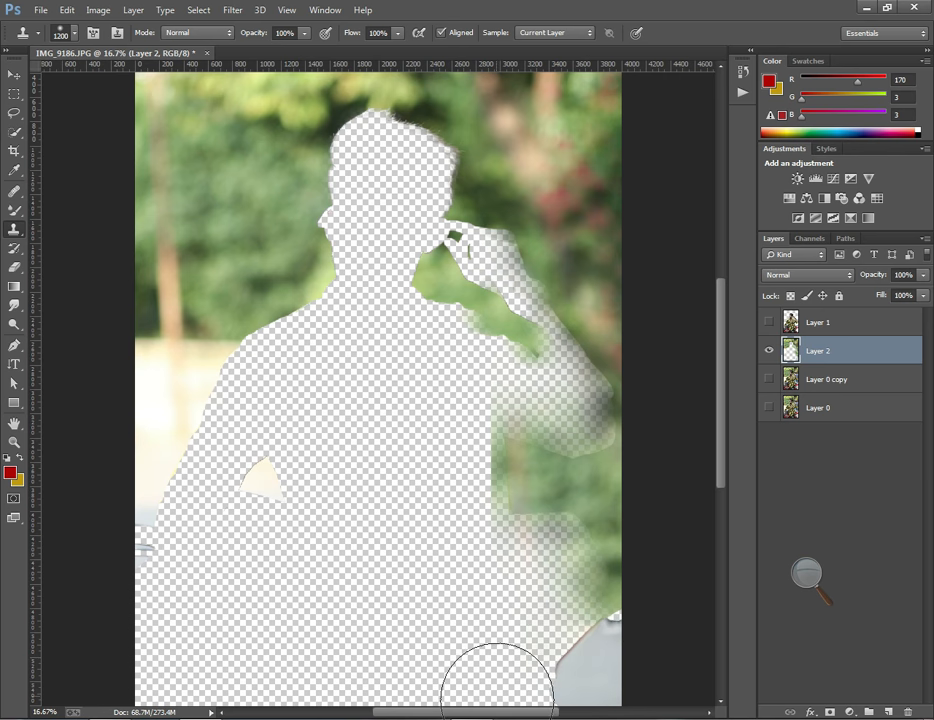
pyautogui.moveTo(517, 713); pyautogui.dragTo(545, 713)
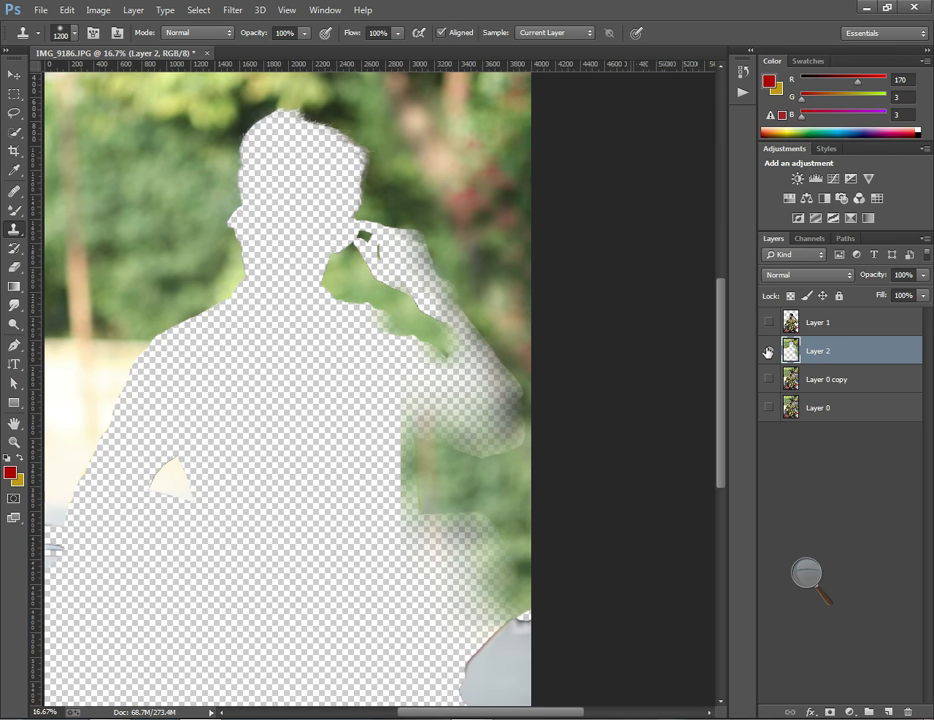
pyautogui.click(769, 379)
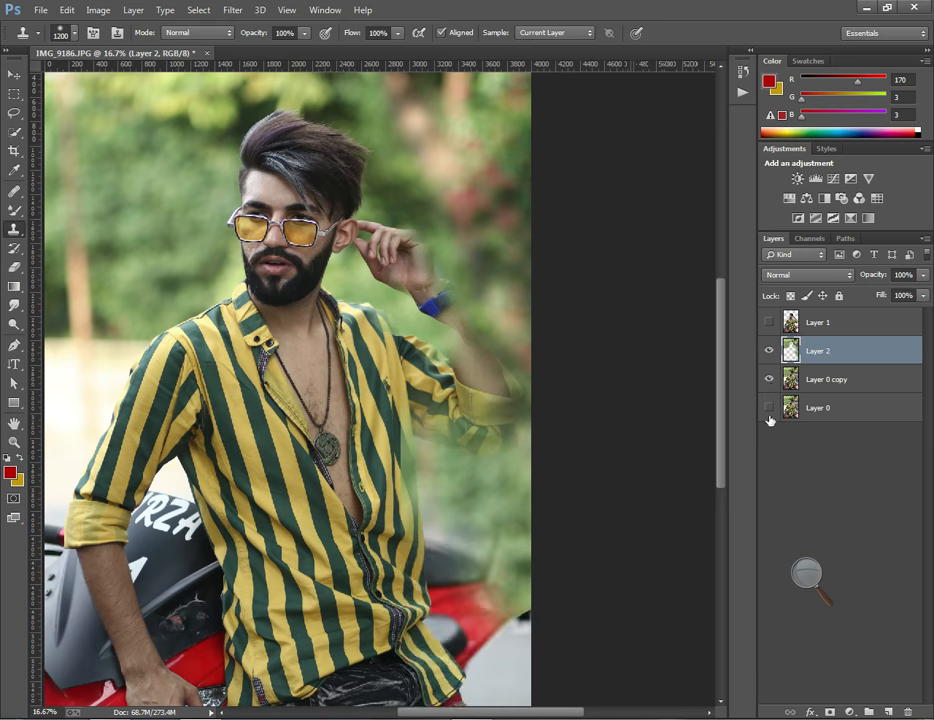
pyautogui.click(770, 322)
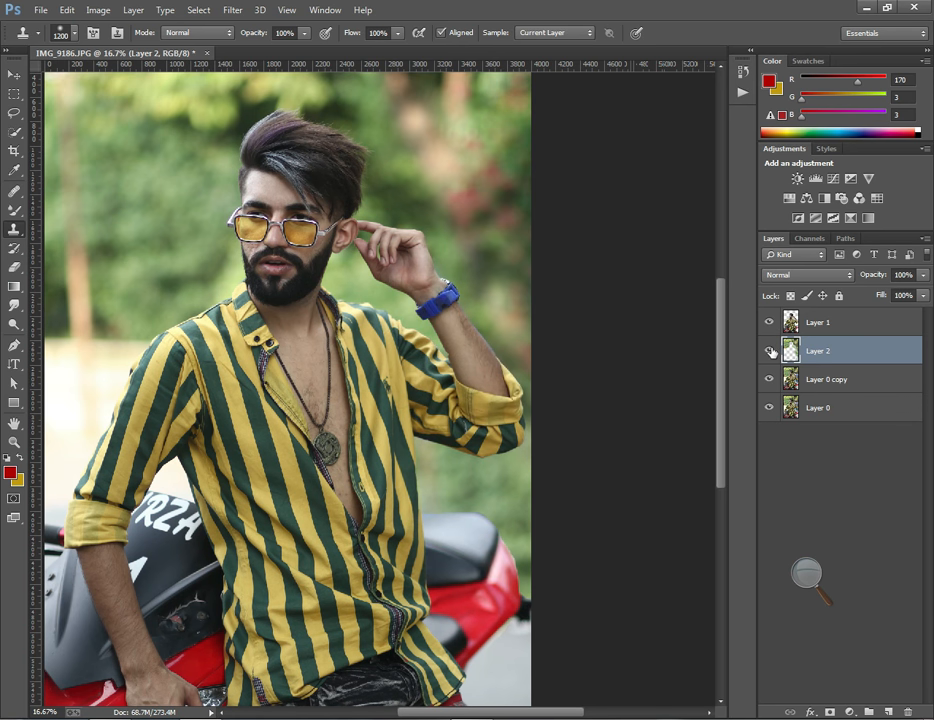
# Toggle Layer 2's visibility repeatedly to compare the original background with the cloned one, leaving the layer shown
pyautogui.click(770, 350)
pyautogui.click(770, 350)
pyautogui.click(770, 350)
pyautogui.click(770, 351)
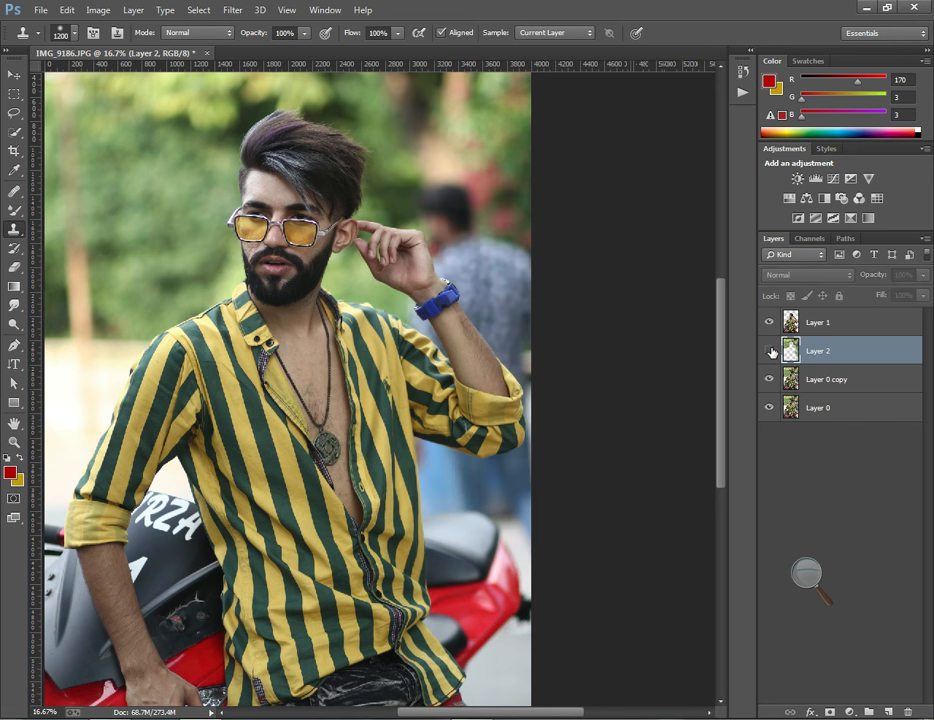
pyautogui.click(770, 351)
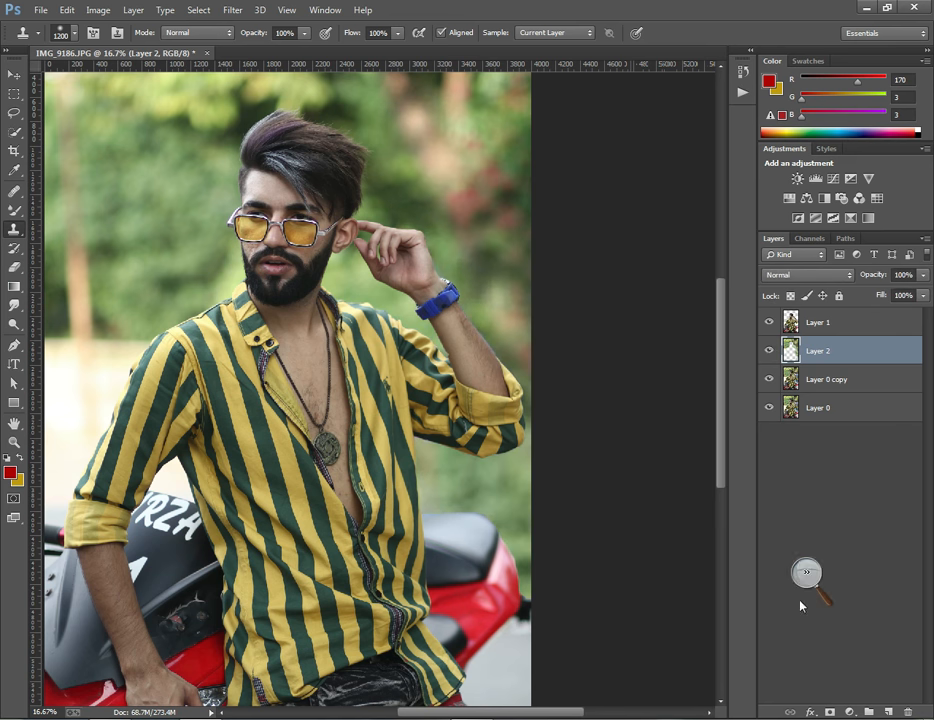
# Open the Camera Raw Filter for Layer 2 and expand its window to full screen
pyautogui.click(826, 584)
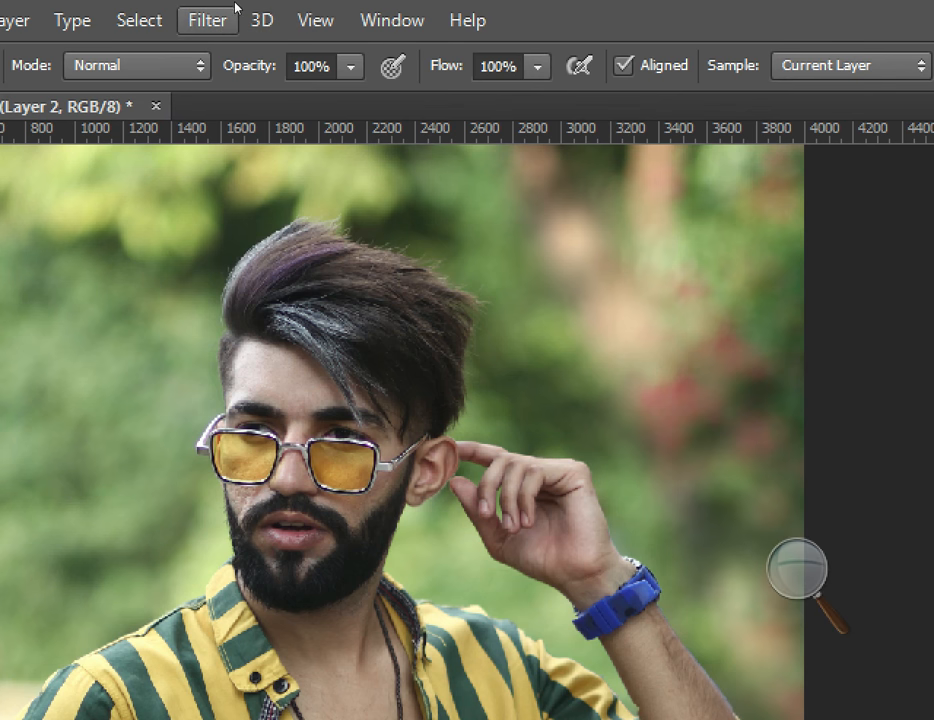
pyautogui.click(230, 10)
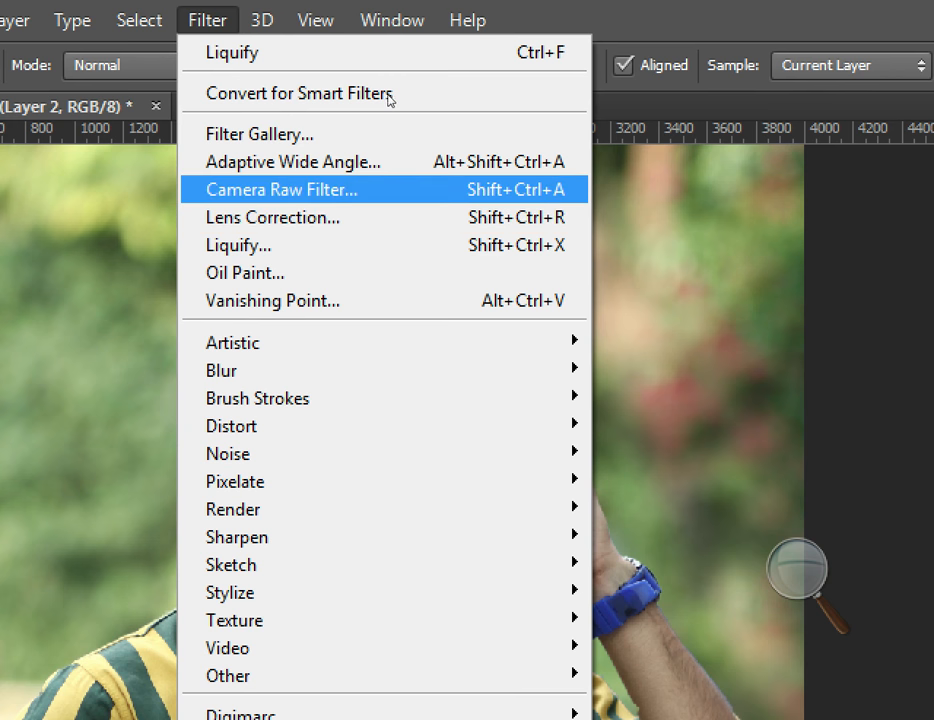
pyautogui.press('Return')
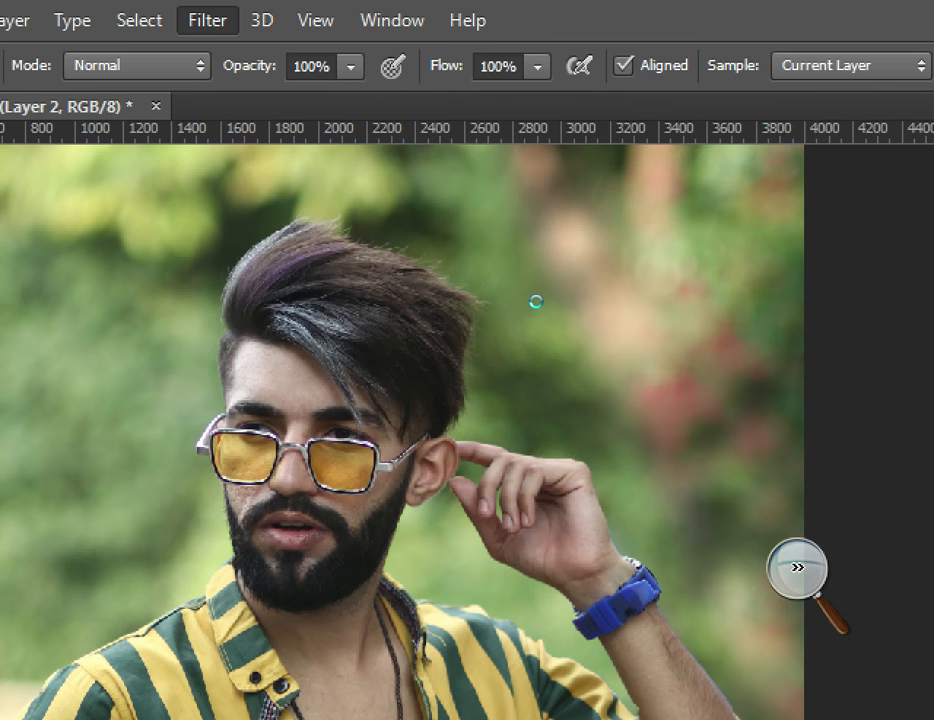
pyautogui.press('super+minus')
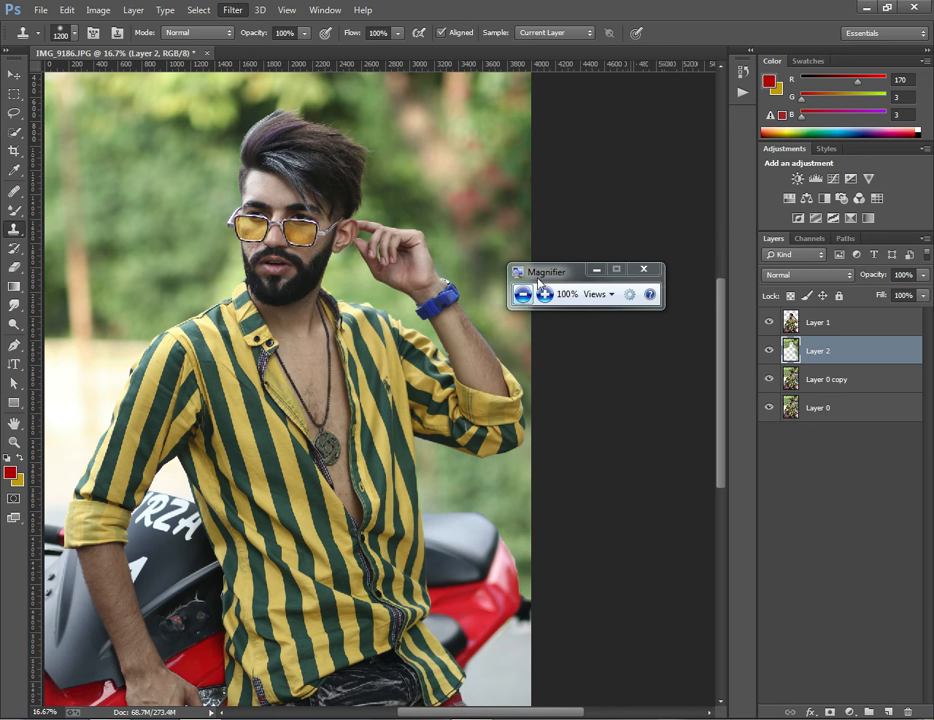
pyautogui.moveTo(568, 274); pyautogui.dragTo(846, 503)
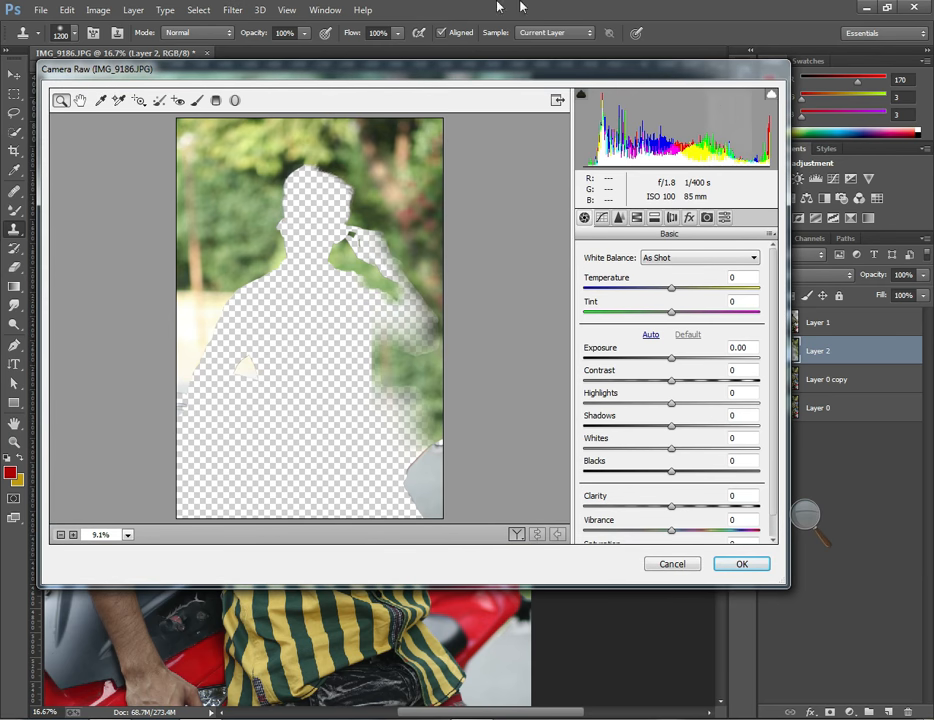
pyautogui.click(556, 100)
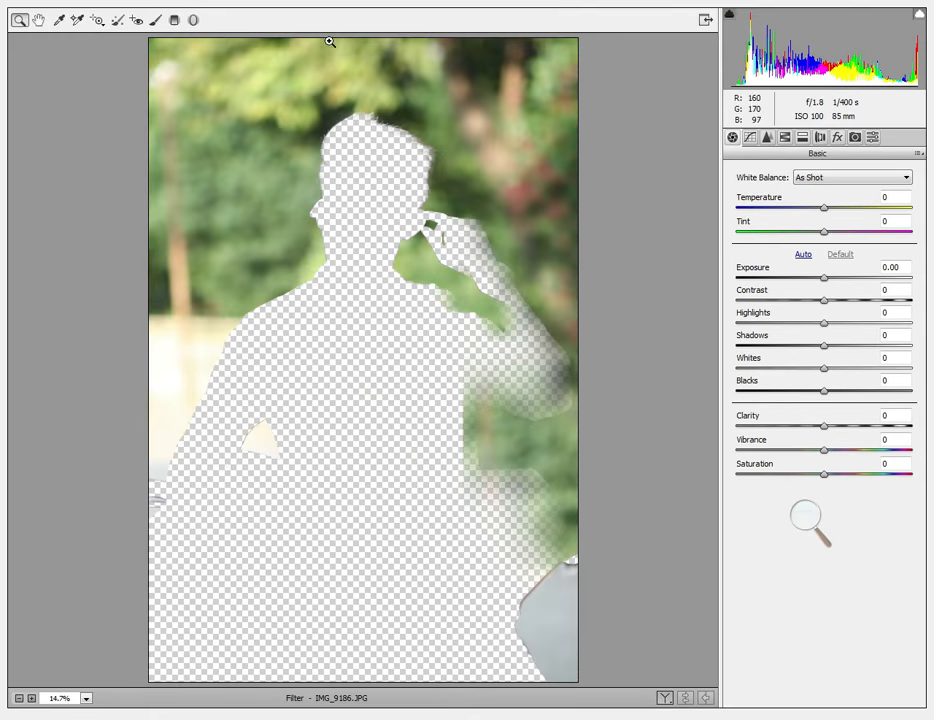
# Set the HSL saturation of Reds, Oranges, Yellows and Greens to -100
pyautogui.click(781, 141)
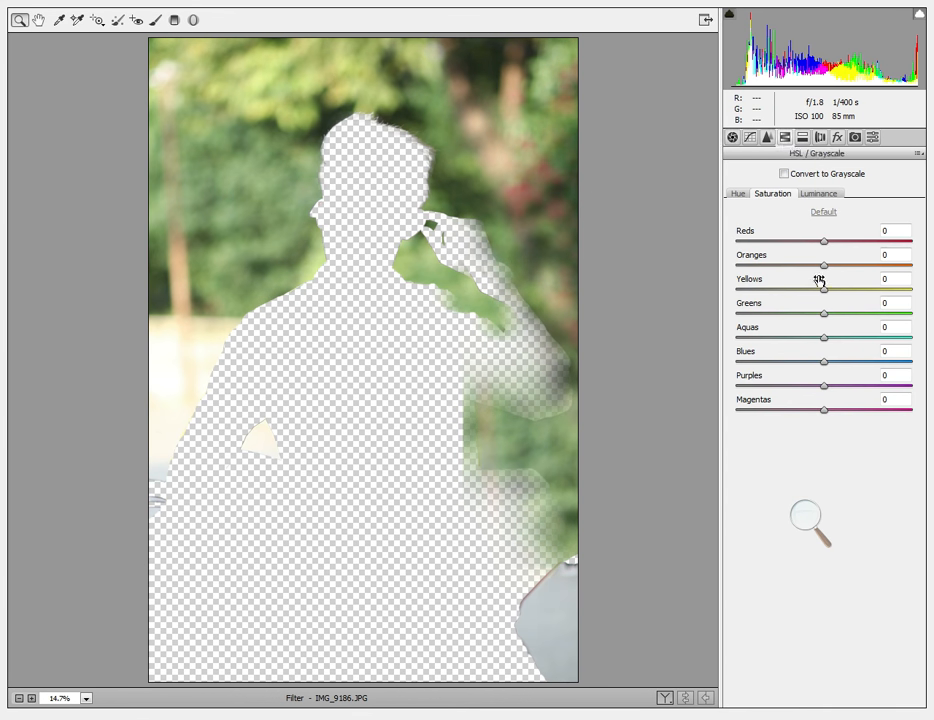
pyautogui.moveTo(820, 268); pyautogui.dragTo(728, 275)
pyautogui.moveTo(820, 291); pyautogui.dragTo(738, 290)
pyautogui.moveTo(794, 246); pyautogui.dragTo(715, 264)
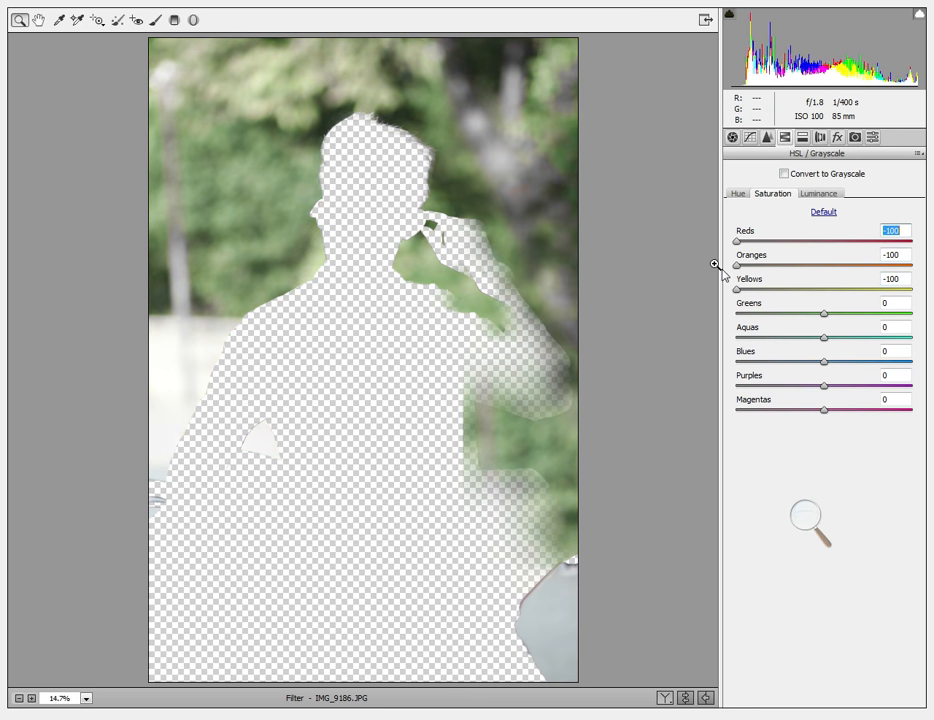
pyautogui.moveTo(815, 314); pyautogui.dragTo(688, 313)
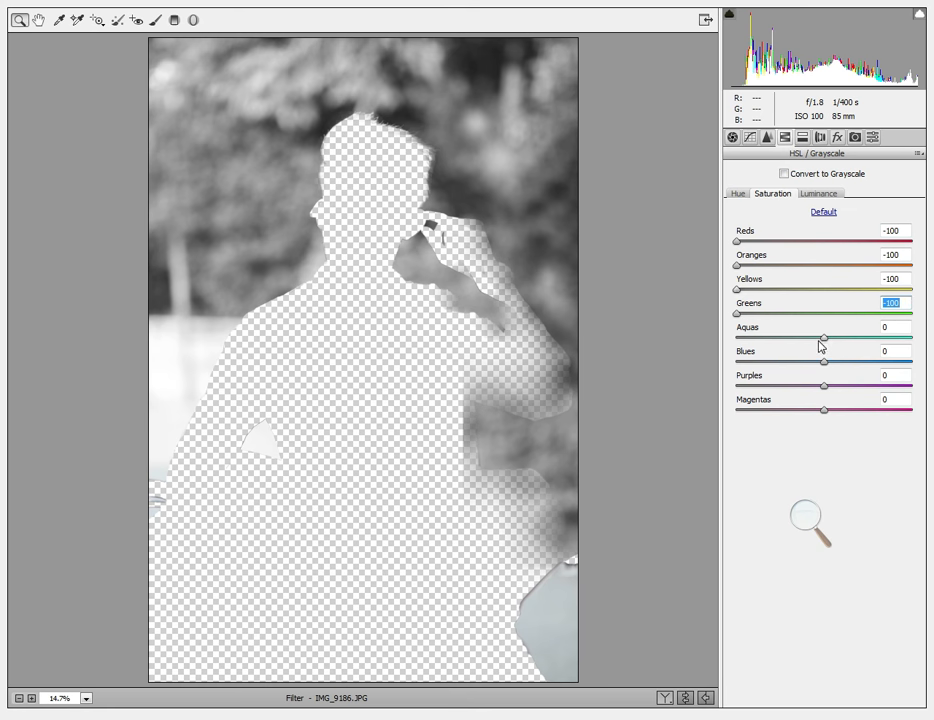
# Set the HSL saturation of Aquas, Blues, Purples and Magentas to -100
pyautogui.moveTo(822, 338); pyautogui.dragTo(720, 338)
pyautogui.moveTo(823, 361); pyautogui.dragTo(793, 361)
pyautogui.click(824, 401)
pyautogui.moveTo(824, 401); pyautogui.dragTo(737, 386)
pyautogui.moveTo(793, 361); pyautogui.dragTo(705, 372)
pyautogui.click(808, 516)
pyautogui.click(817, 523)
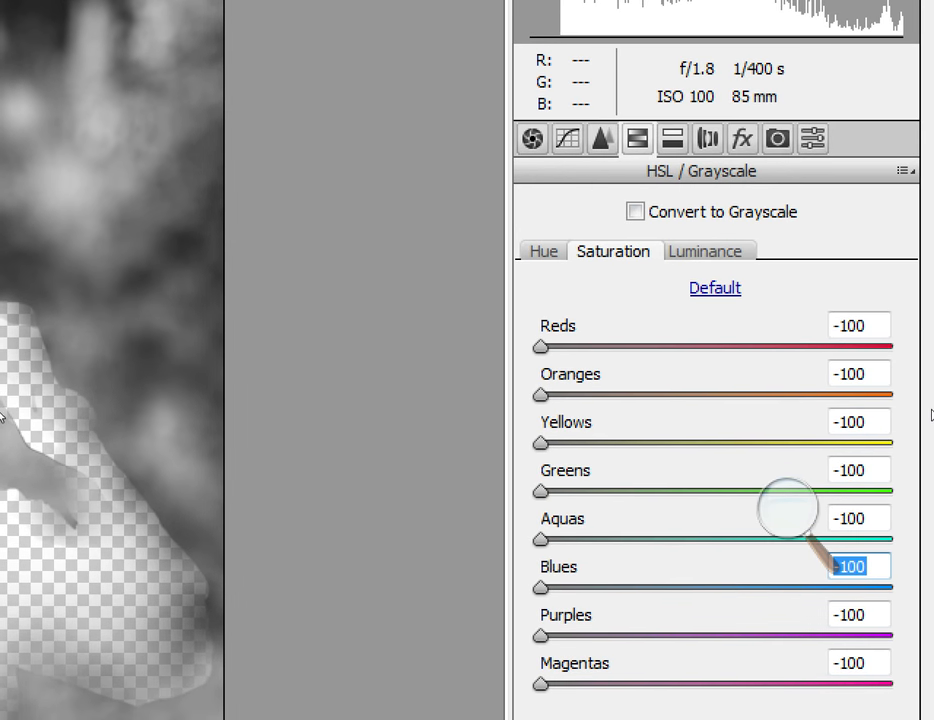
# Apply the Camera Raw saturation adjustments to Layer 2
pyautogui.press('super+minus')
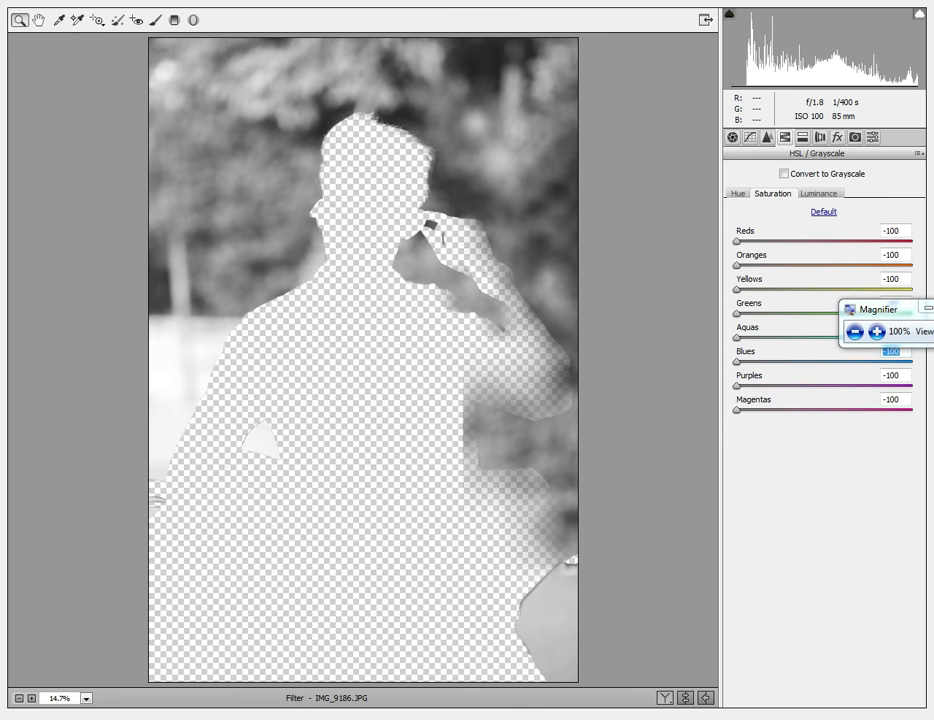
pyautogui.click(892, 718)
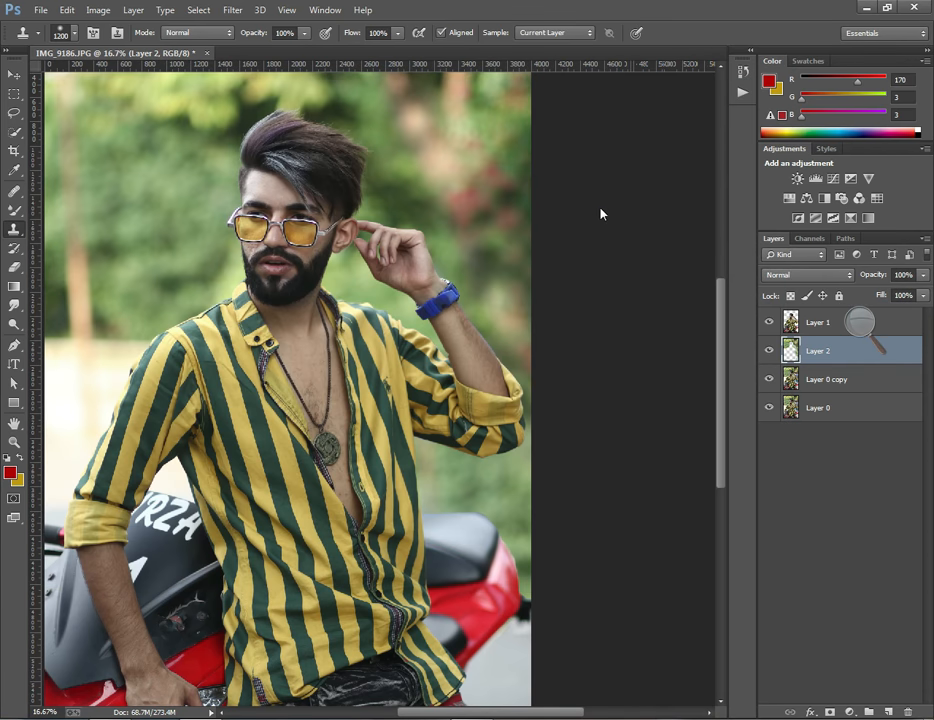
pyautogui.hotkey('ctrl', '-')
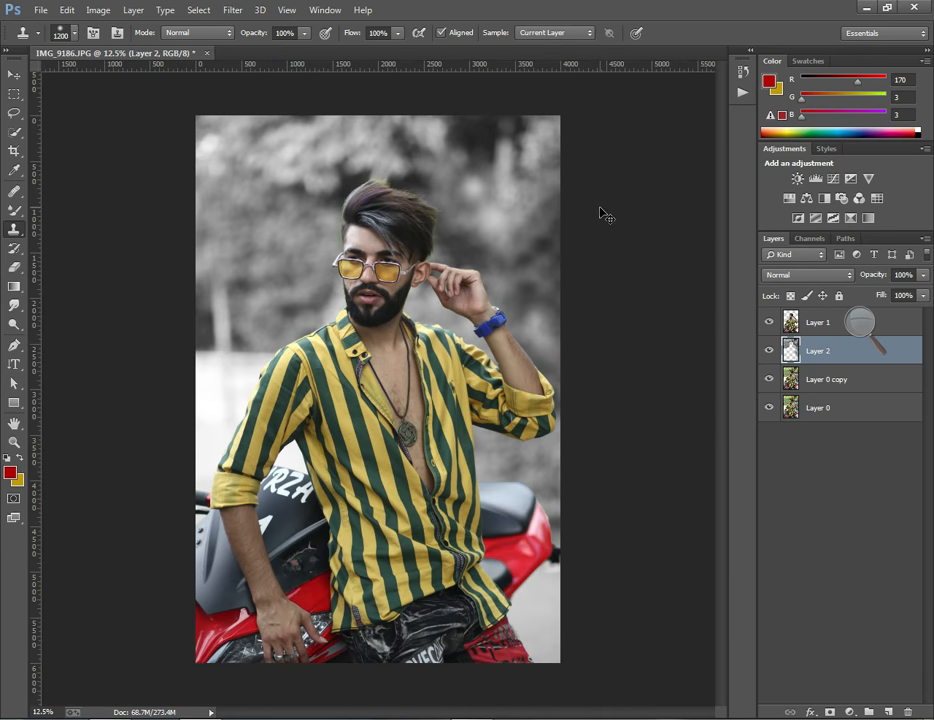
pyautogui.hotkey('ctrl', '+')
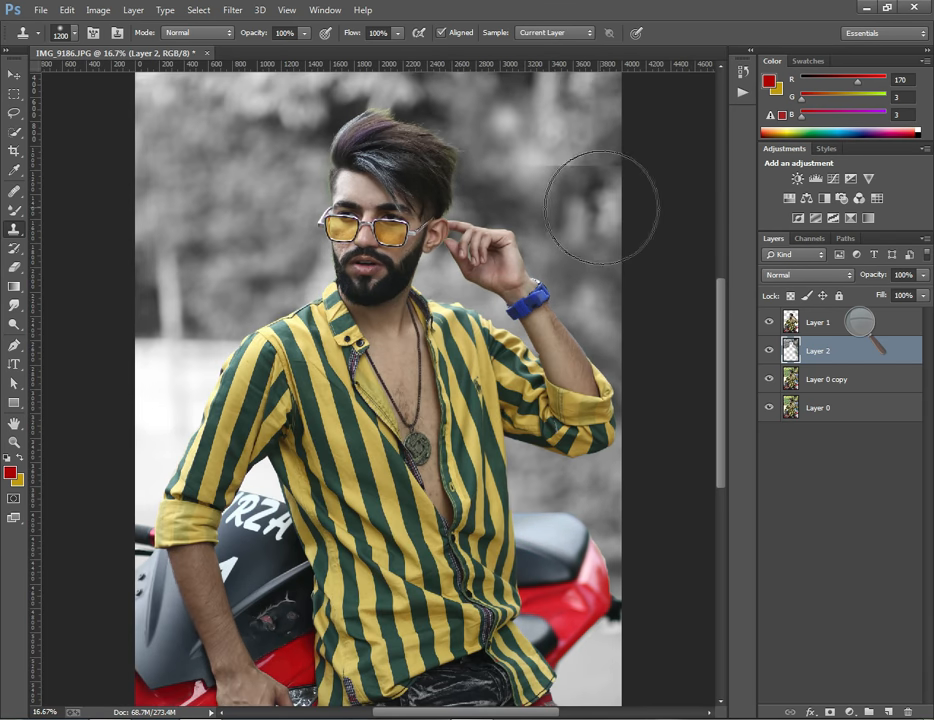
# Toggle Layer 2's visibility repeatedly to compare the original background with the black-and-white one, leaving the layer shown
pyautogui.click(771, 352)
pyautogui.click(769, 352)
pyautogui.click(769, 352)
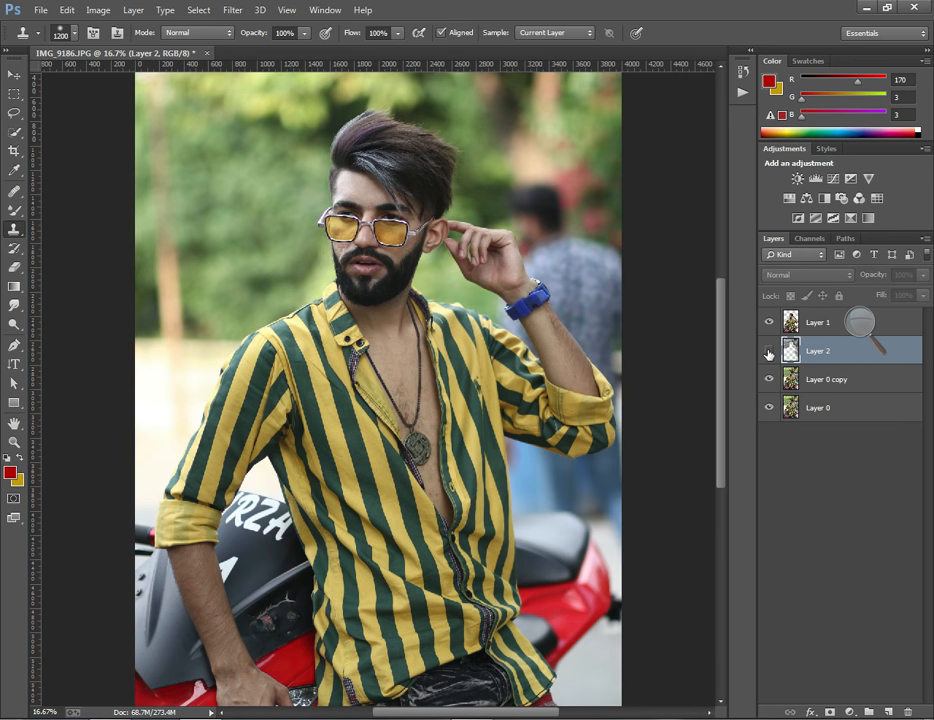
pyautogui.click(769, 352)
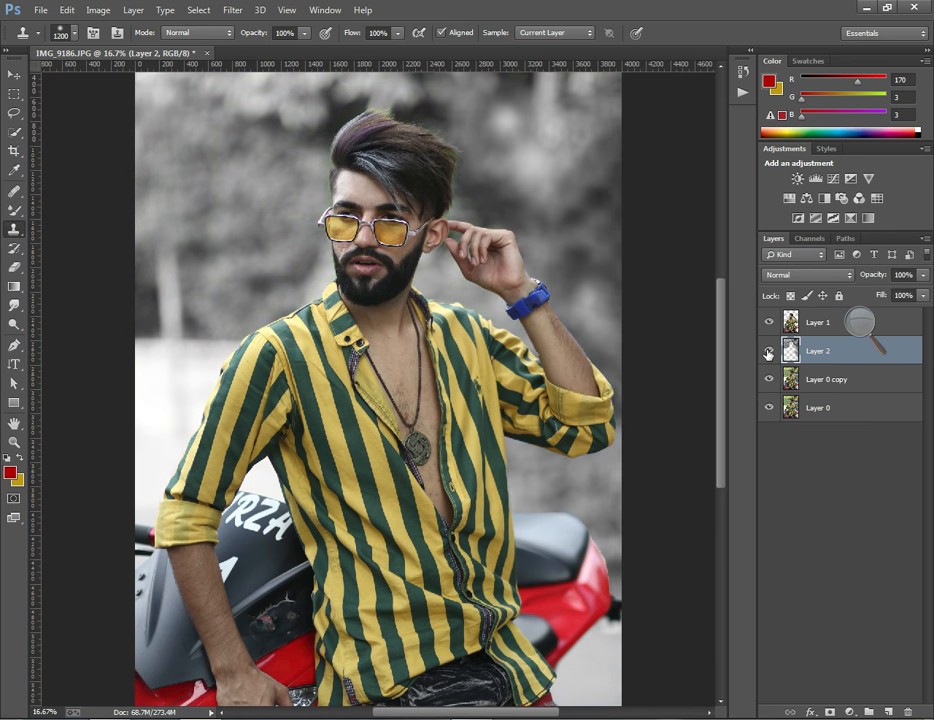
pyautogui.click(769, 352)
pyautogui.click(769, 352)
pyautogui.hotkey('ctrl', '-')
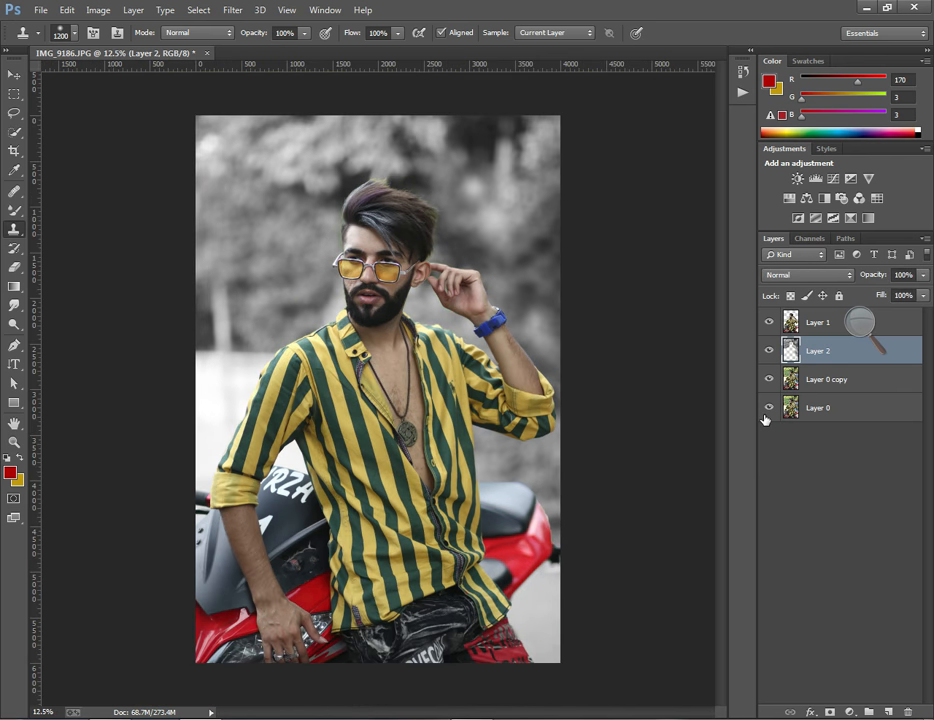
# Select Layer 1 with the cut-out man and open the Camera Raw Filter for it
pyautogui.click(858, 330)
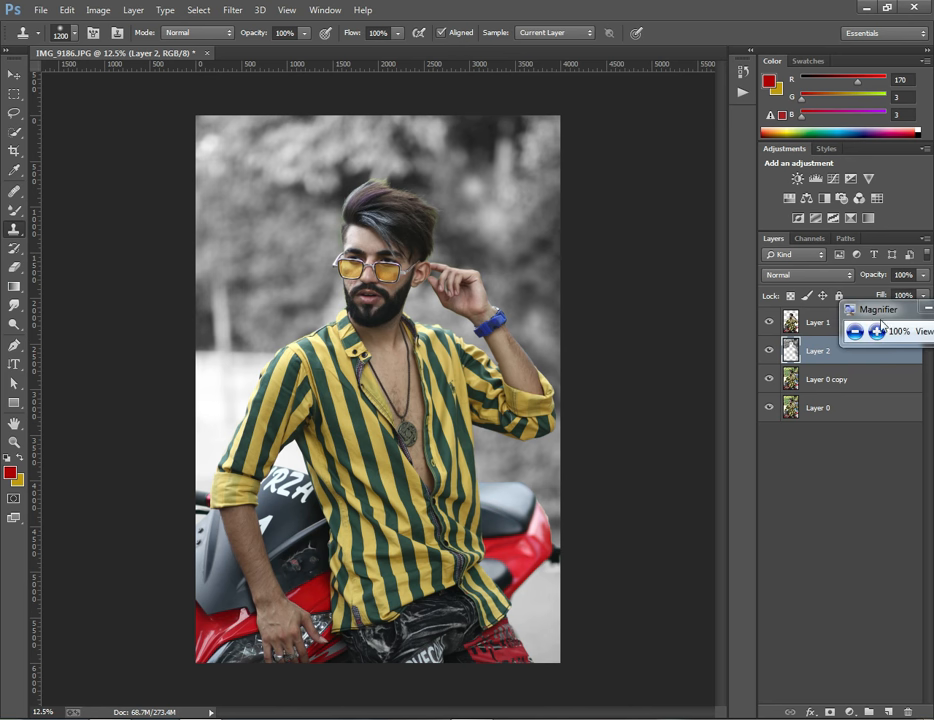
pyautogui.moveTo(875, 312); pyautogui.dragTo(866, 552)
pyautogui.click(829, 322)
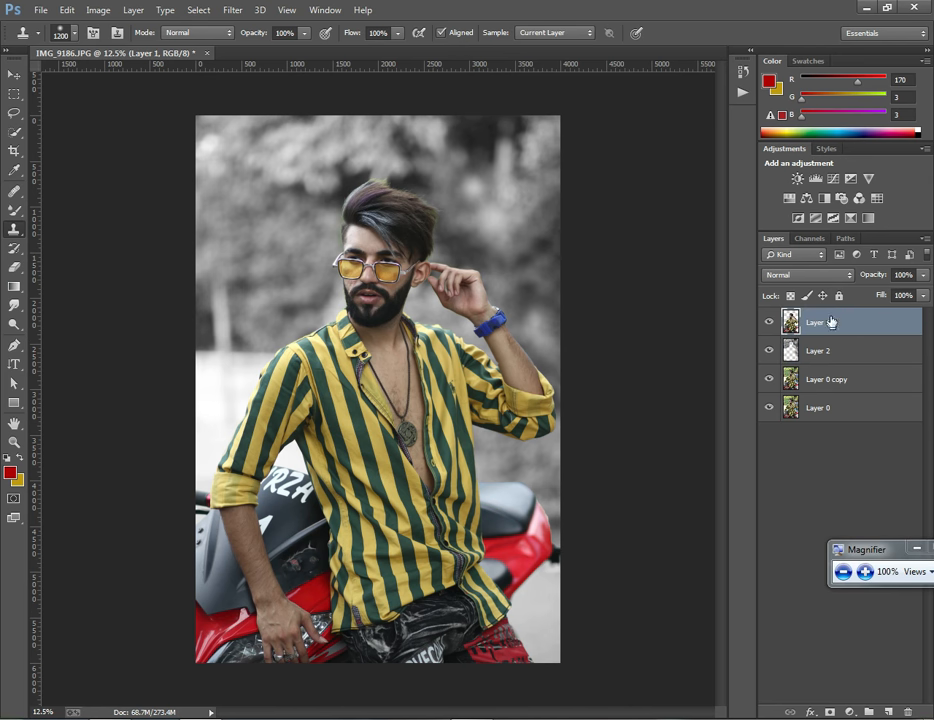
pyautogui.click(232, 10)
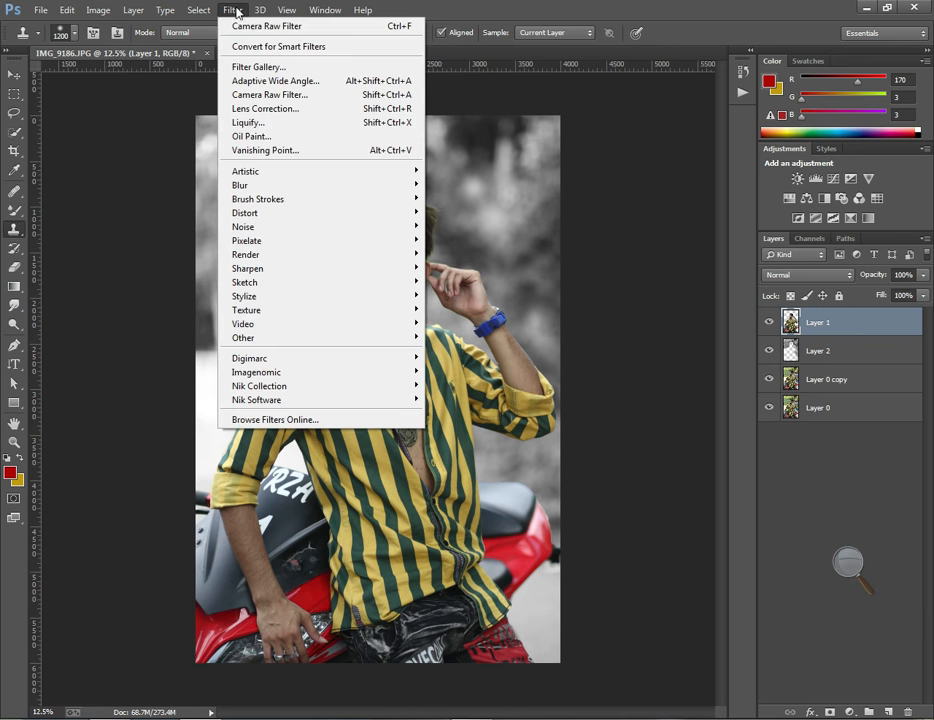
pyautogui.click(284, 97)
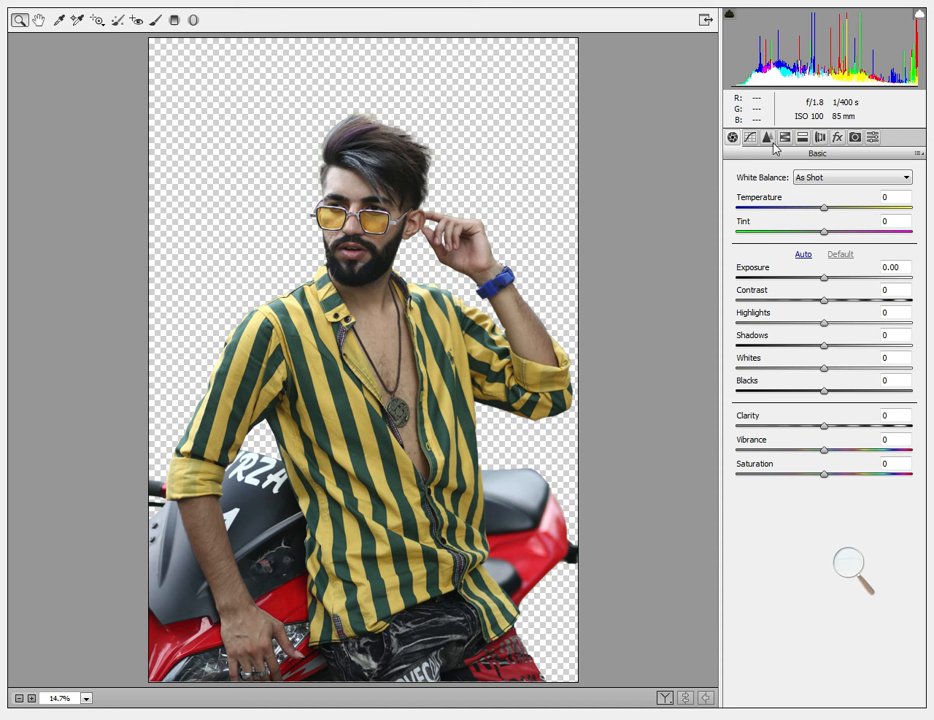
# Set the HSL hue to -23 for Reds, -13 for Oranges, -16 for Yellows and -18 for Greens
pyautogui.click(767, 138)
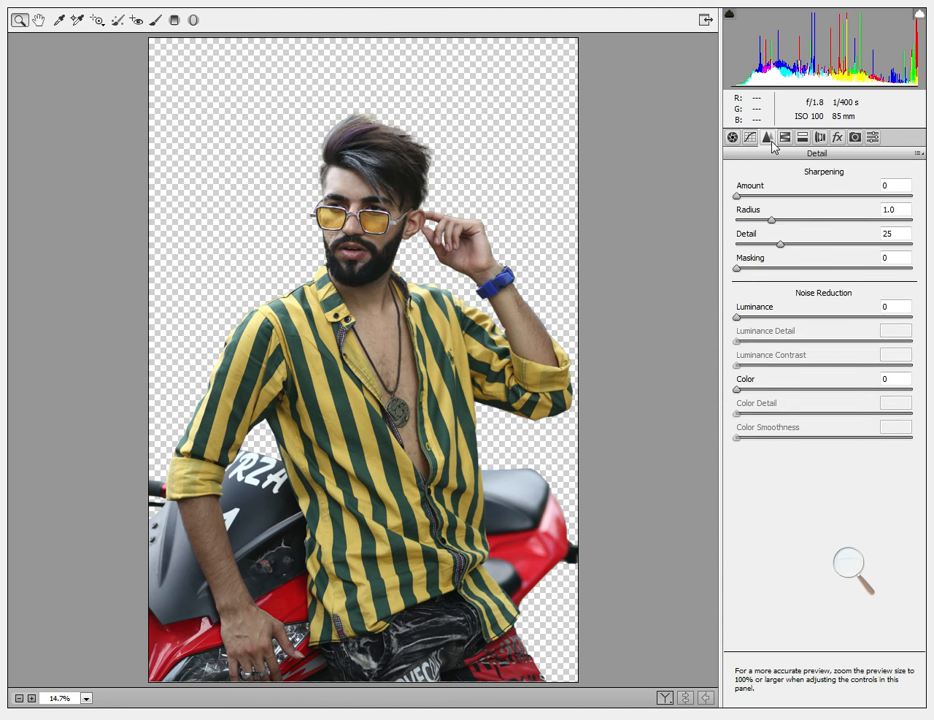
pyautogui.click(786, 139)
pyautogui.click(739, 194)
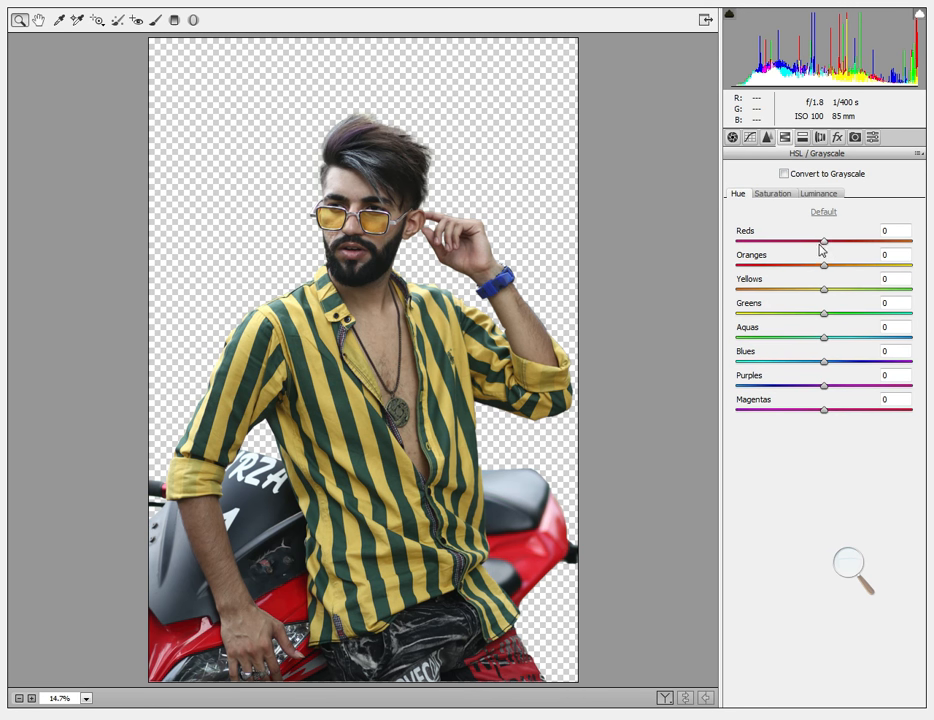
pyautogui.moveTo(822, 244); pyautogui.dragTo(802, 244)
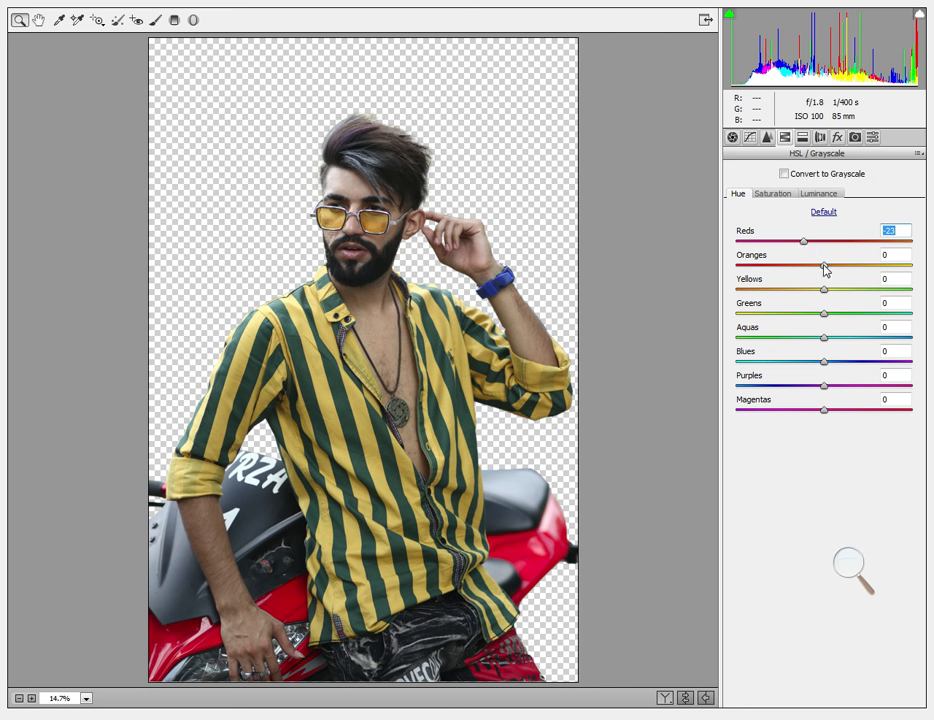
pyautogui.moveTo(824, 266); pyautogui.dragTo(808, 318)
pyautogui.click(818, 288)
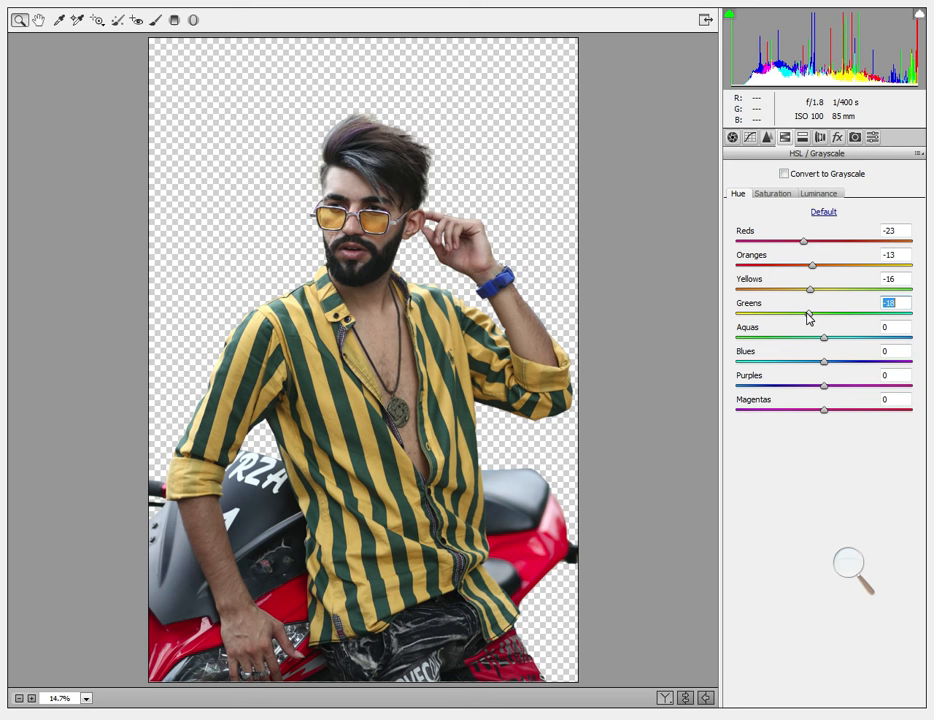
# Set the HSL saturation to -8 for Reds, -10 for Oranges, -12 for Yellows and -100 for Greens
pyautogui.click(777, 199)
pyautogui.moveTo(823, 246); pyautogui.dragTo(815, 246)
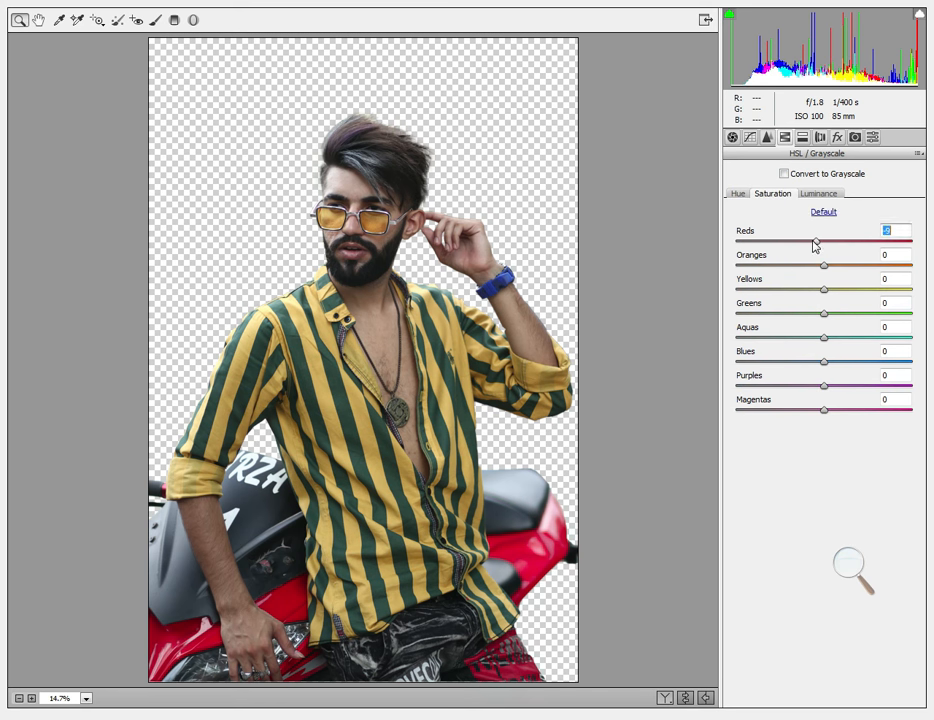
pyautogui.moveTo(822, 266); pyautogui.dragTo(810, 266)
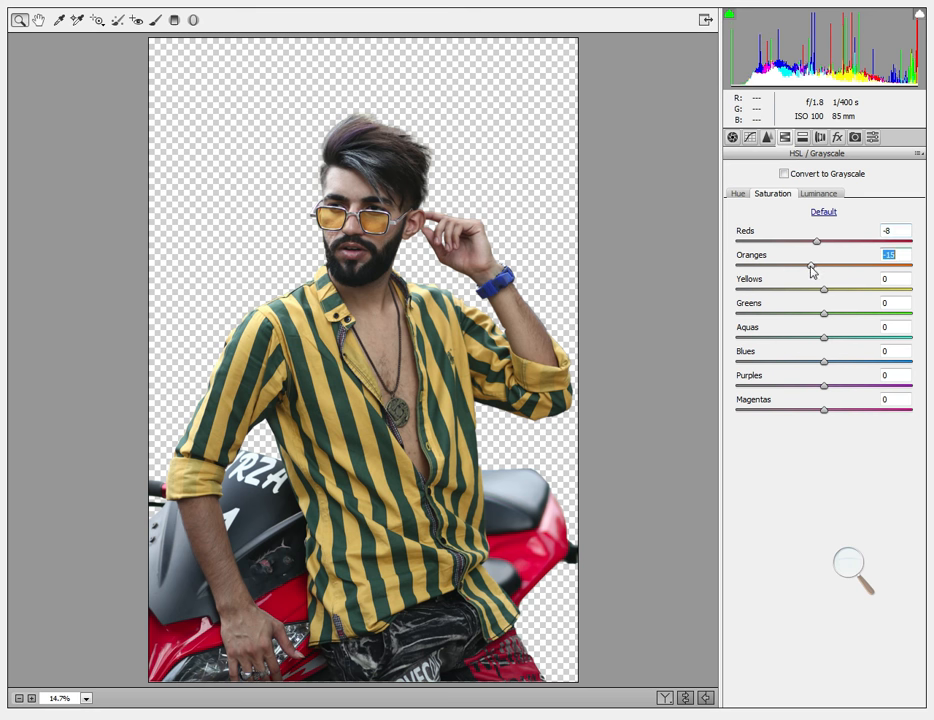
pyautogui.moveTo(824, 293); pyautogui.dragTo(749, 314)
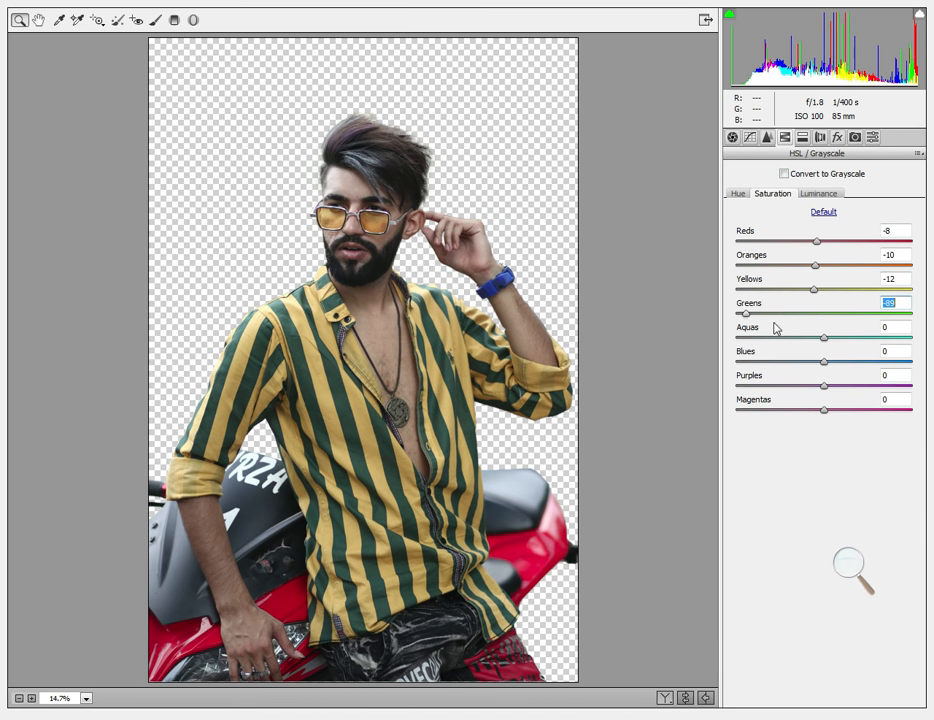
pyautogui.moveTo(738, 316); pyautogui.dragTo(736, 317)
# Set the HSL saturation to -35 for Aquas, -80 for Blues, -67 for Purples and -23 for Magentas
pyautogui.moveTo(830, 338); pyautogui.dragTo(754, 362)
pyautogui.moveTo(823, 385); pyautogui.dragTo(761, 404)
pyautogui.click(826, 409)
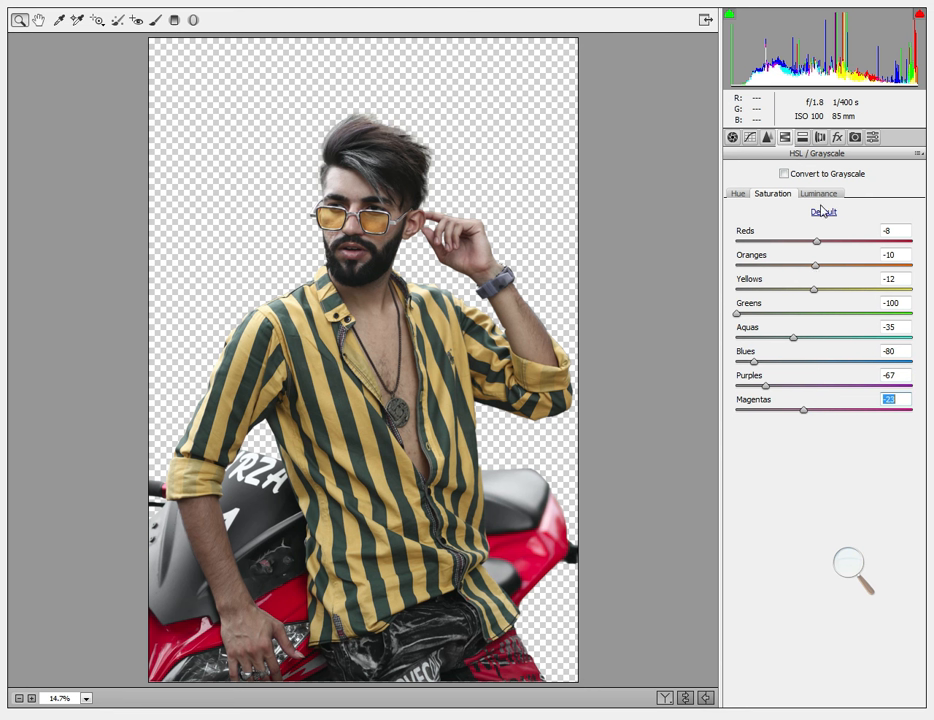
pyautogui.click(856, 562)
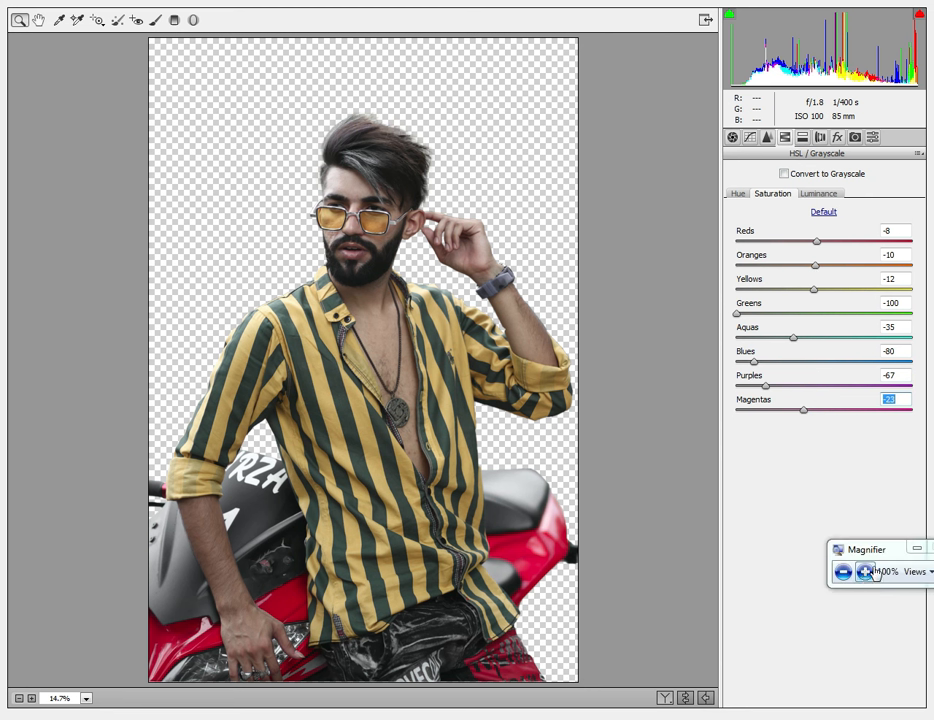
pyautogui.click(869, 571)
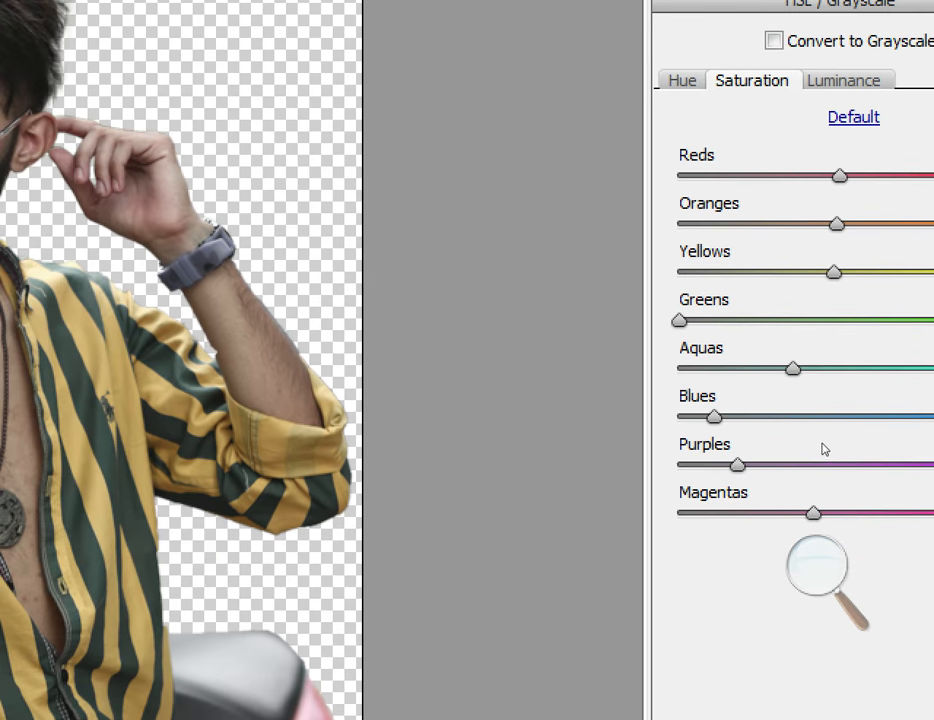
pyautogui.click(817, 570)
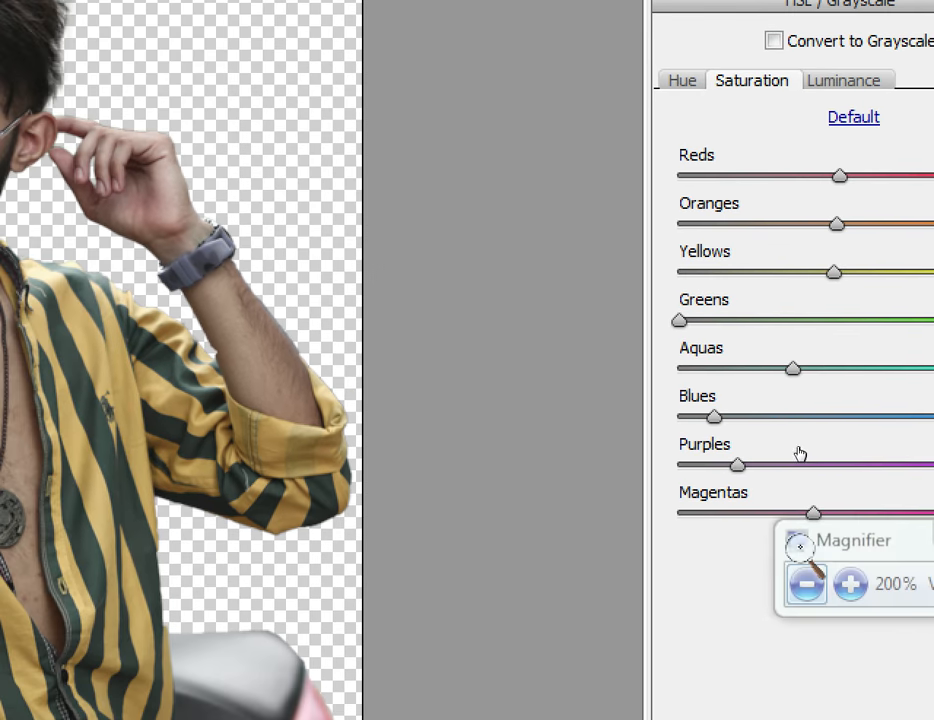
pyautogui.click(799, 454)
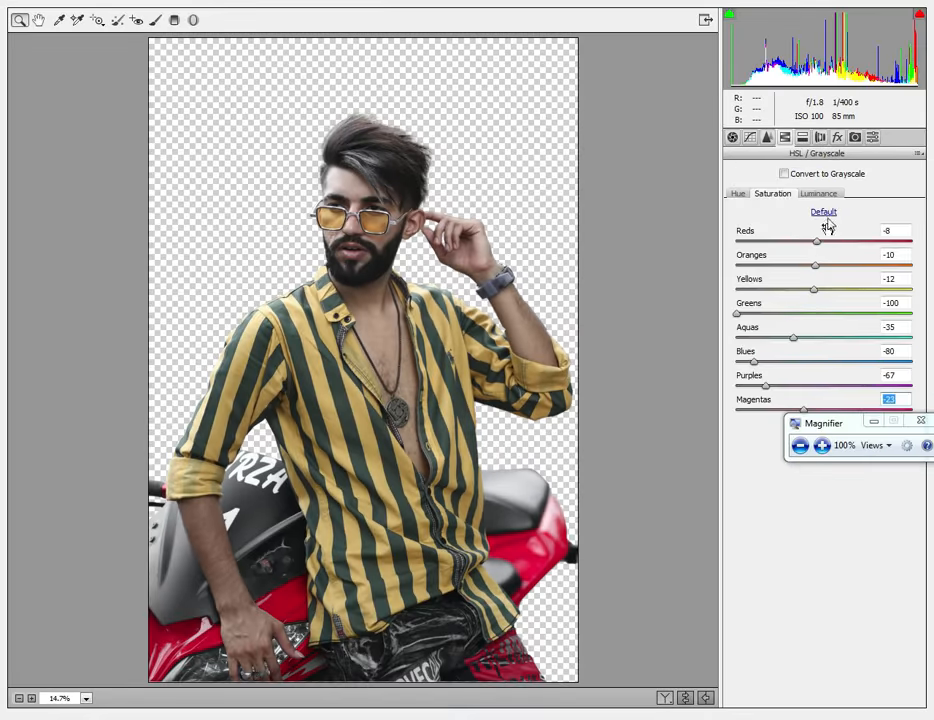
# Set the HSL luminance to Reds +29, Oranges +38, Yellows +17, Greens +41, Aquas +40, Blues +44 and Magentas +35
pyautogui.click(829, 196)
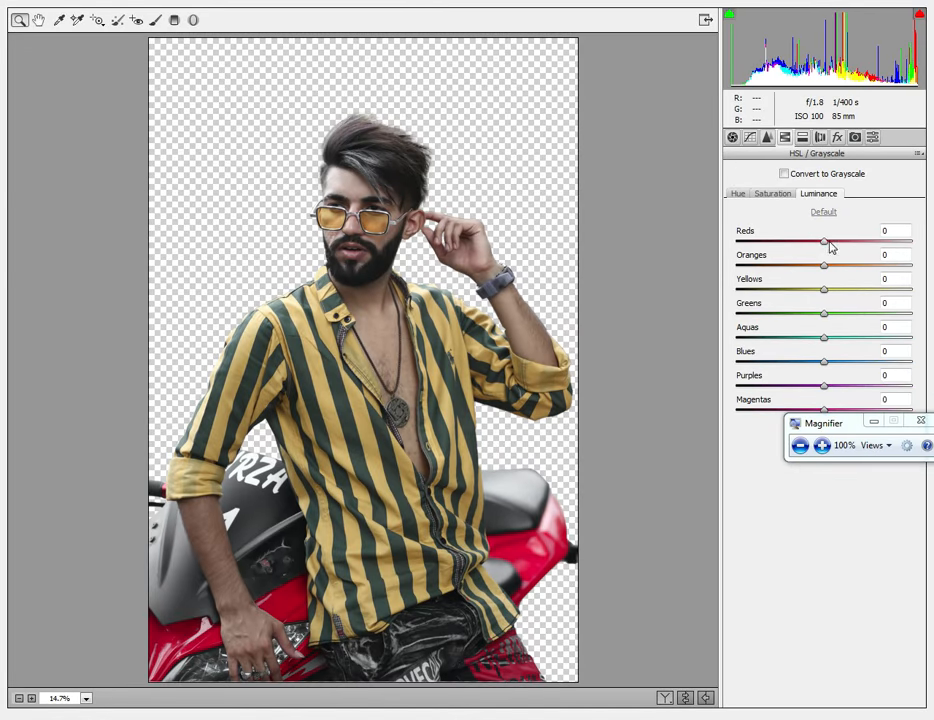
pyautogui.moveTo(825, 243); pyautogui.dragTo(849, 250)
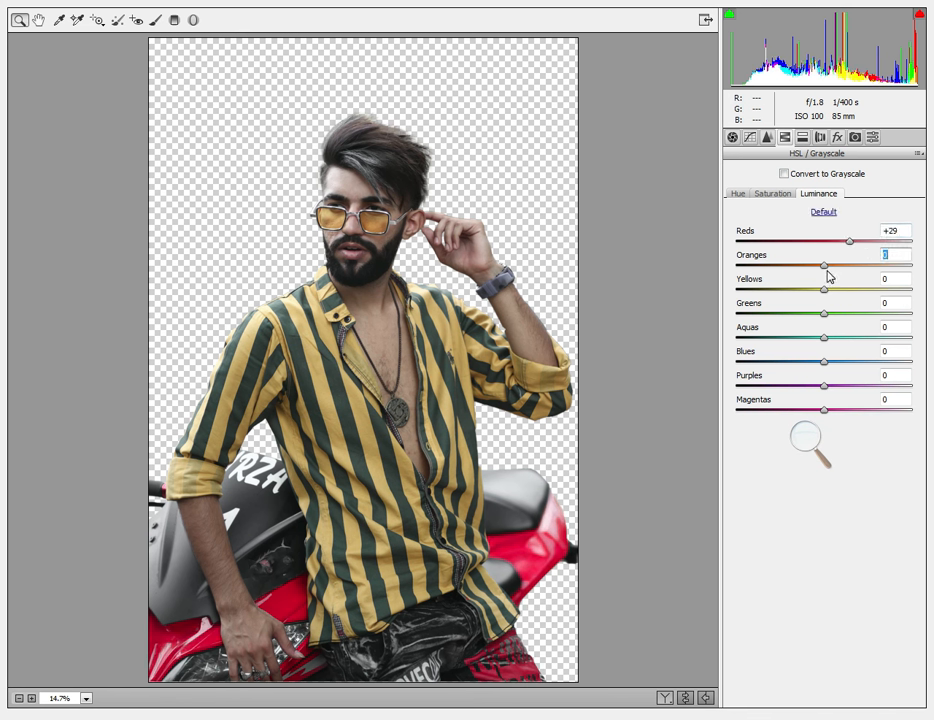
pyautogui.moveTo(825, 267); pyautogui.dragTo(864, 362)
pyautogui.moveTo(843, 409); pyautogui.dragTo(853, 410)
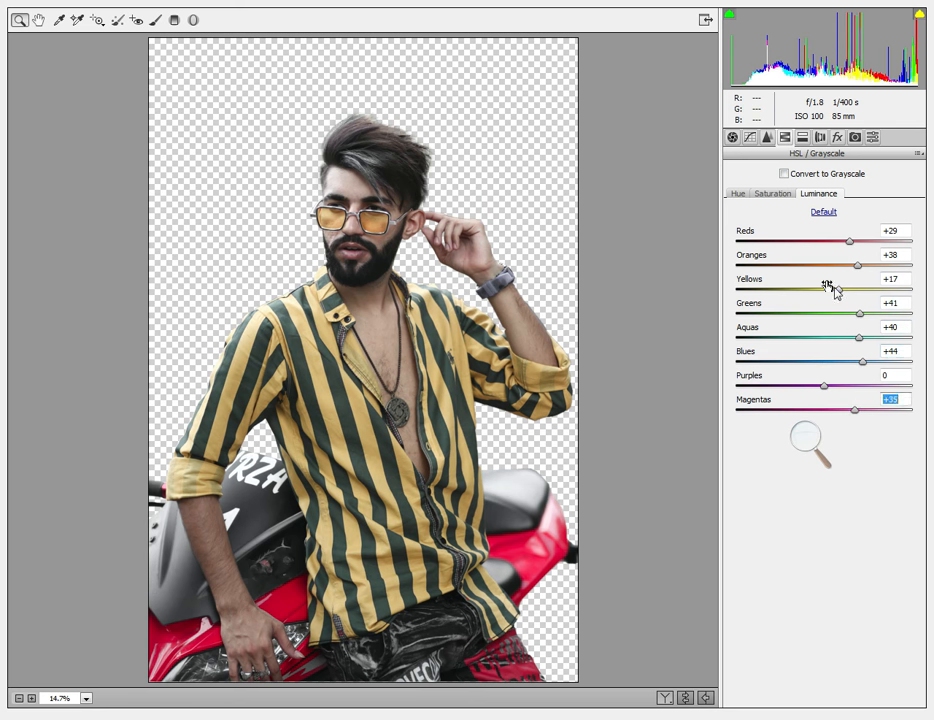
# Raise the HSL saturation to +15 for Reds and +43 for Oranges
pyautogui.click(772, 193)
pyautogui.moveTo(818, 241); pyautogui.dragTo(864, 288)
pyautogui.click(817, 266)
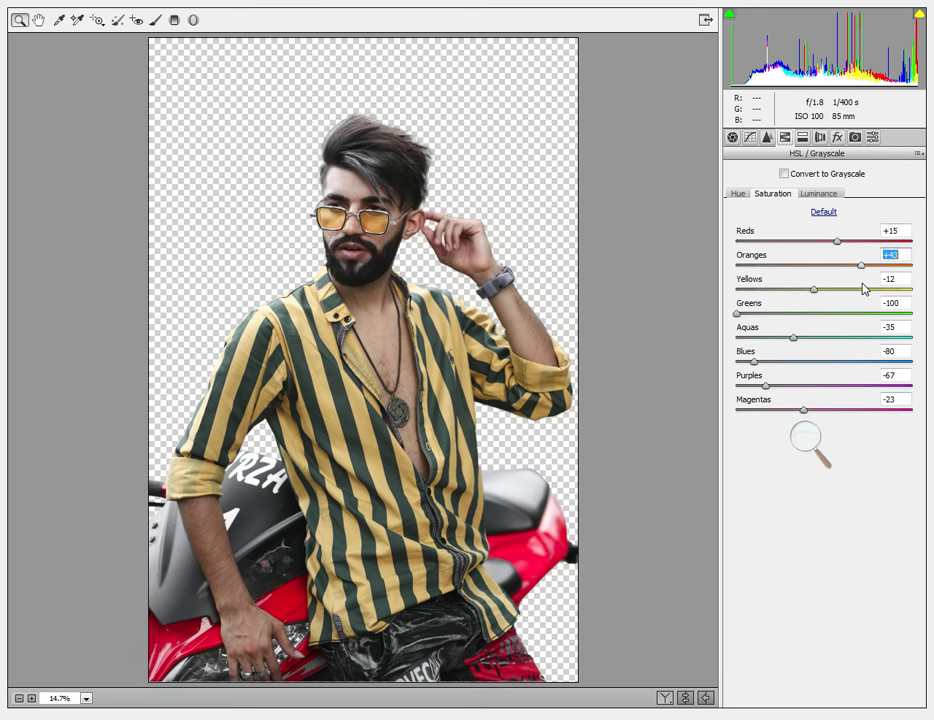
pyautogui.press('Tab')
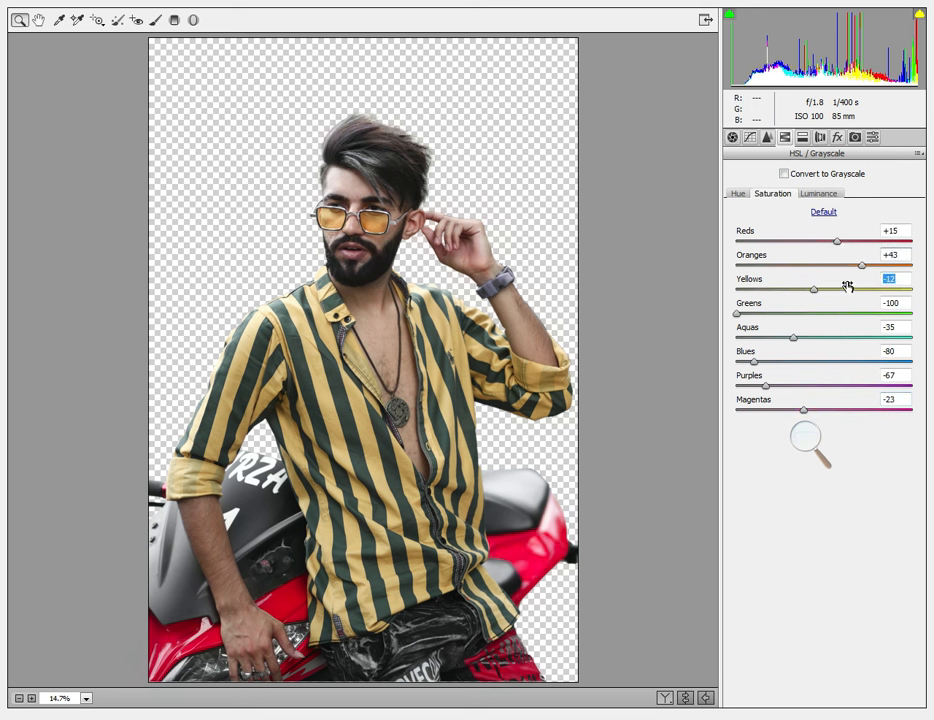
# Set the Camera Calibration saturation to +30 for Blue Primary, +5 for Green Primary and -3 for Red Primary, and apply the filter
pyautogui.click(853, 141)
pyautogui.click(818, 440)
pyautogui.moveTo(822, 430); pyautogui.dragTo(827, 527)
pyautogui.moveTo(827, 437); pyautogui.dragTo(851, 450)
pyautogui.moveTo(824, 368)
pyautogui.mouseDown()
pyautogui.moveTo(801, 369)
pyautogui.moveTo(840, 373)
pyautogui.moveTo(830, 375)
pyautogui.mouseUp()
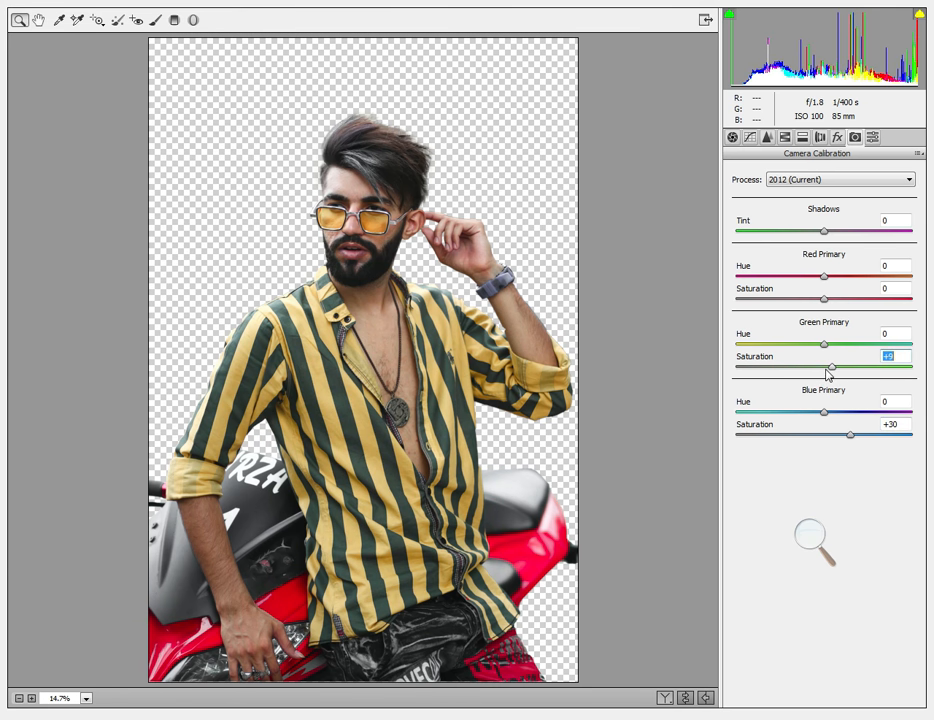
pyautogui.moveTo(826, 299)
pyautogui.mouseDown()
pyautogui.moveTo(854, 301)
pyautogui.moveTo(817, 305)
pyautogui.moveTo(825, 308)
pyautogui.mouseUp()
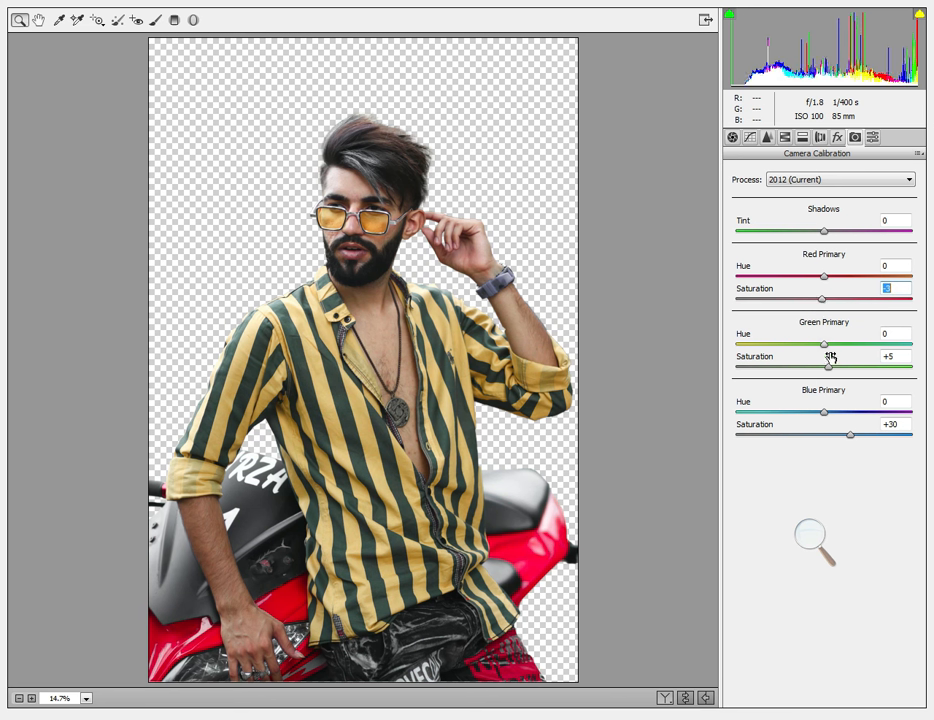
pyautogui.press('Return')
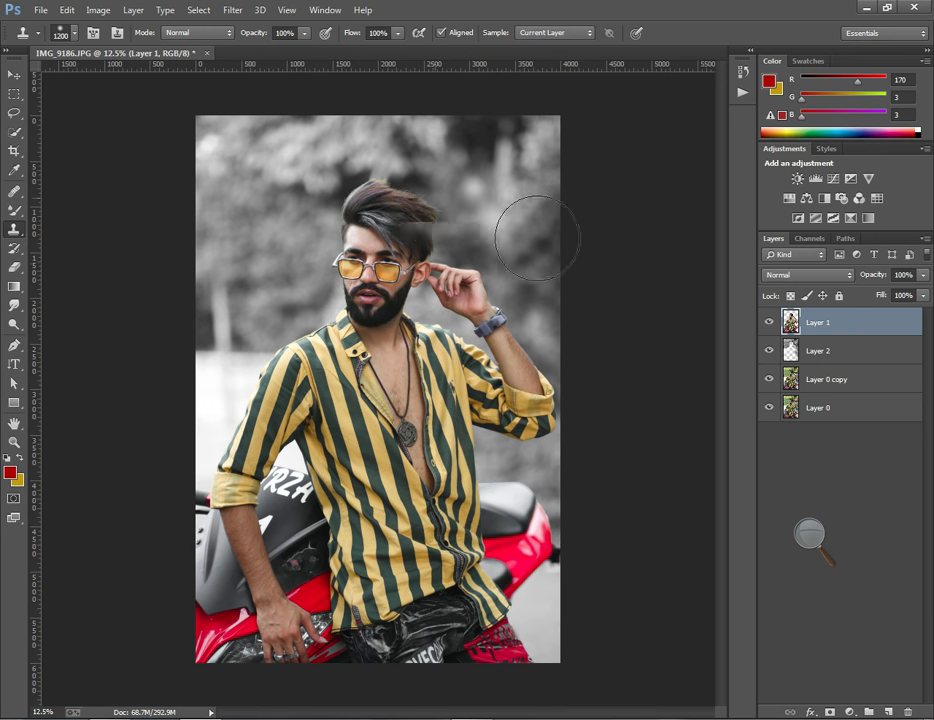
# Toggle the visibility of Layer 1 and Layer 2 to compare the portrait before and after the edits, leaving both shown
pyautogui.click(770, 324)
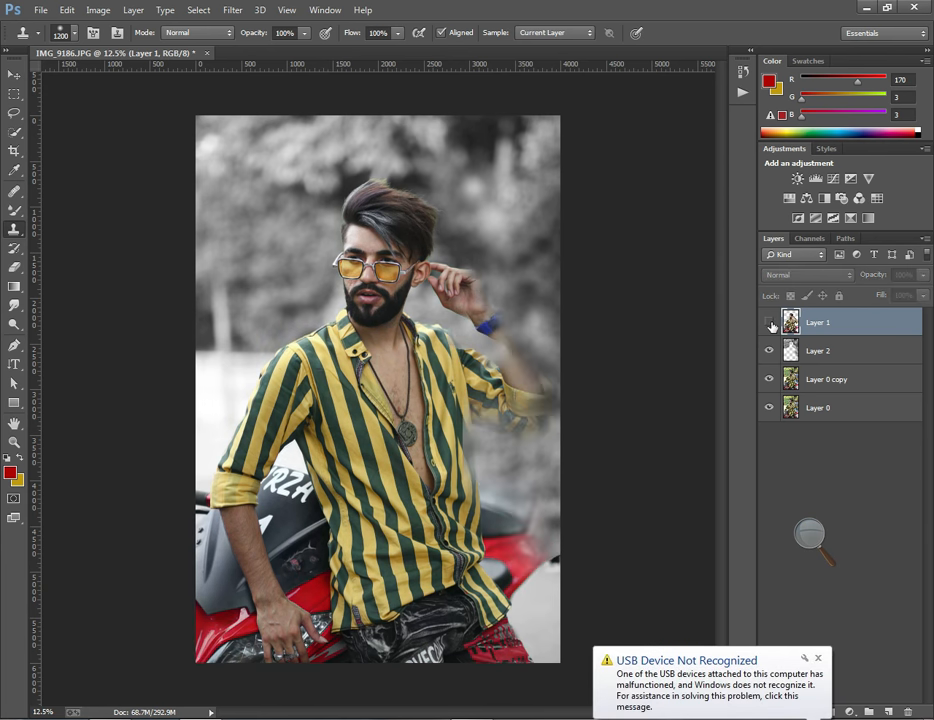
pyautogui.click(770, 323)
pyautogui.click(770, 324)
pyautogui.click(770, 324)
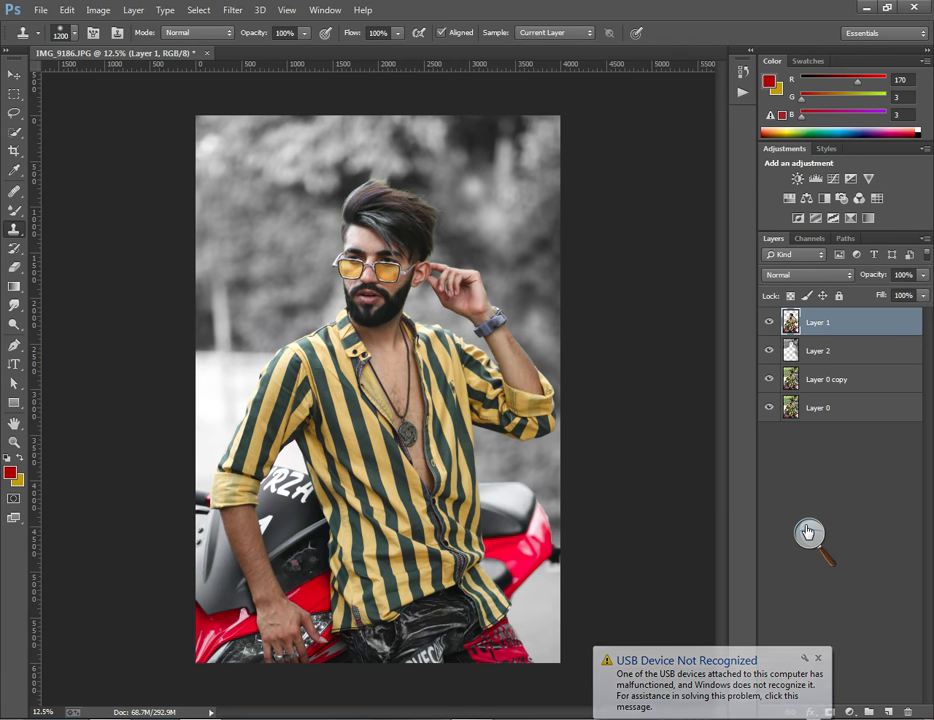
pyautogui.click(768, 354)
pyautogui.click(768, 352)
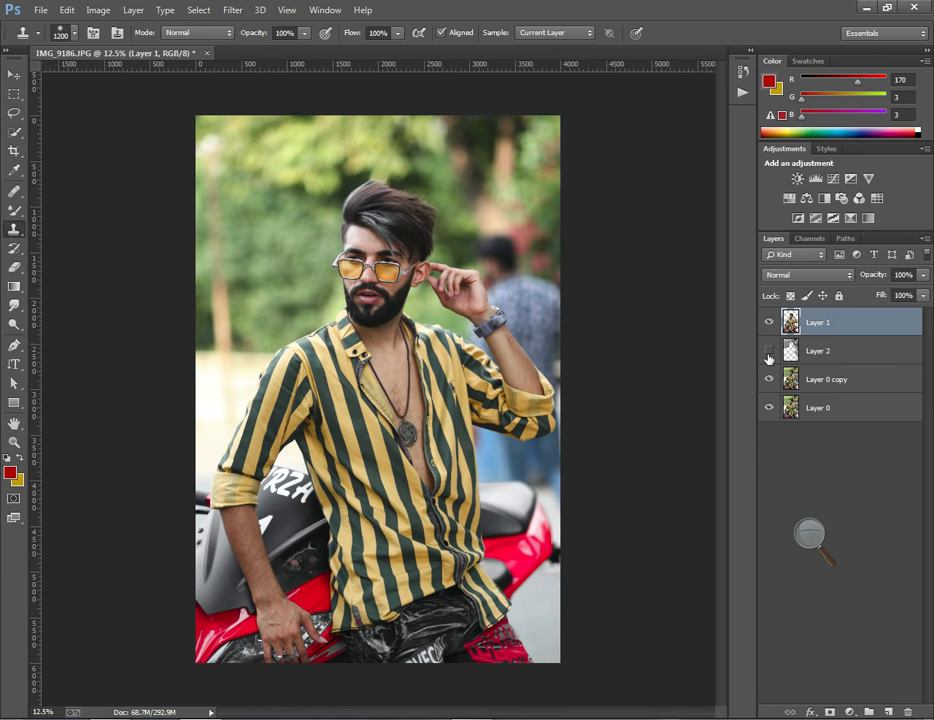
pyautogui.click(768, 352)
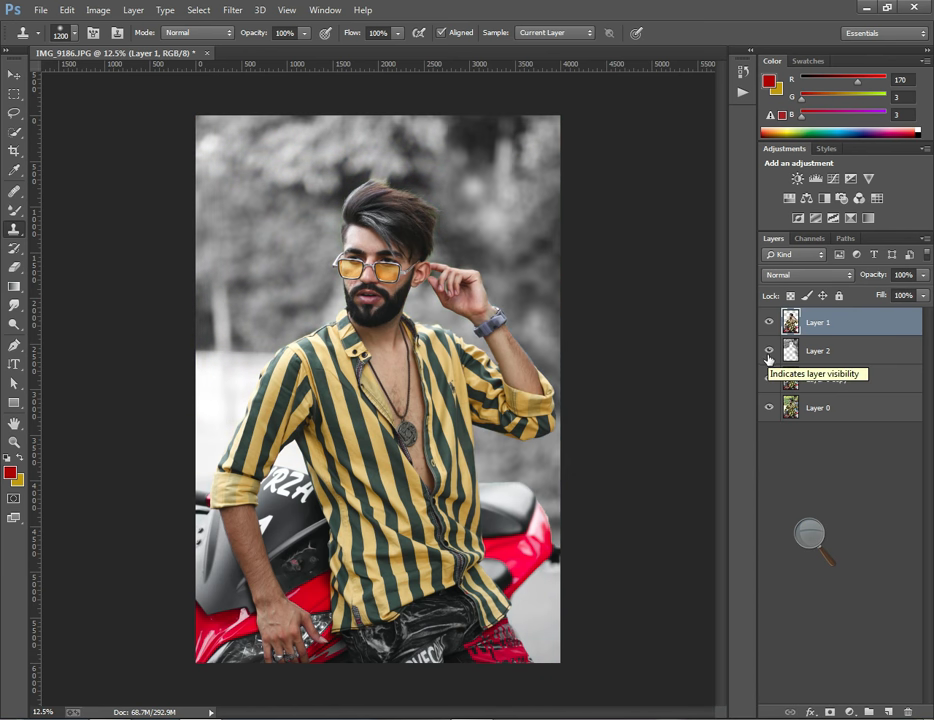